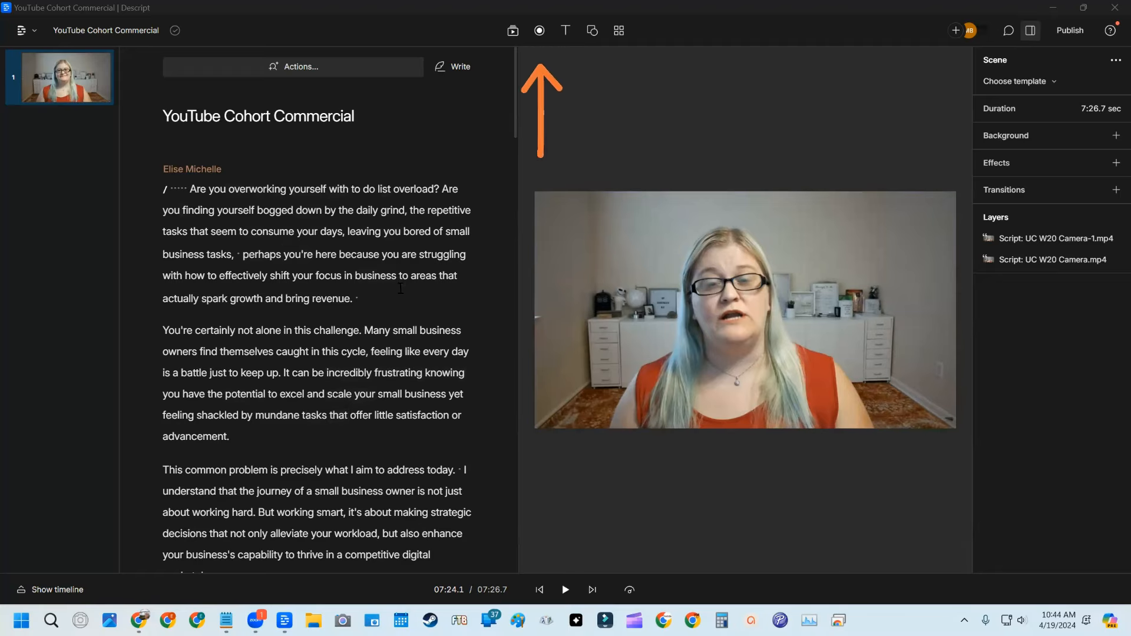
Look over the recording options and the canvas aspect ratio choices without changing them.
left_click(544, 31)
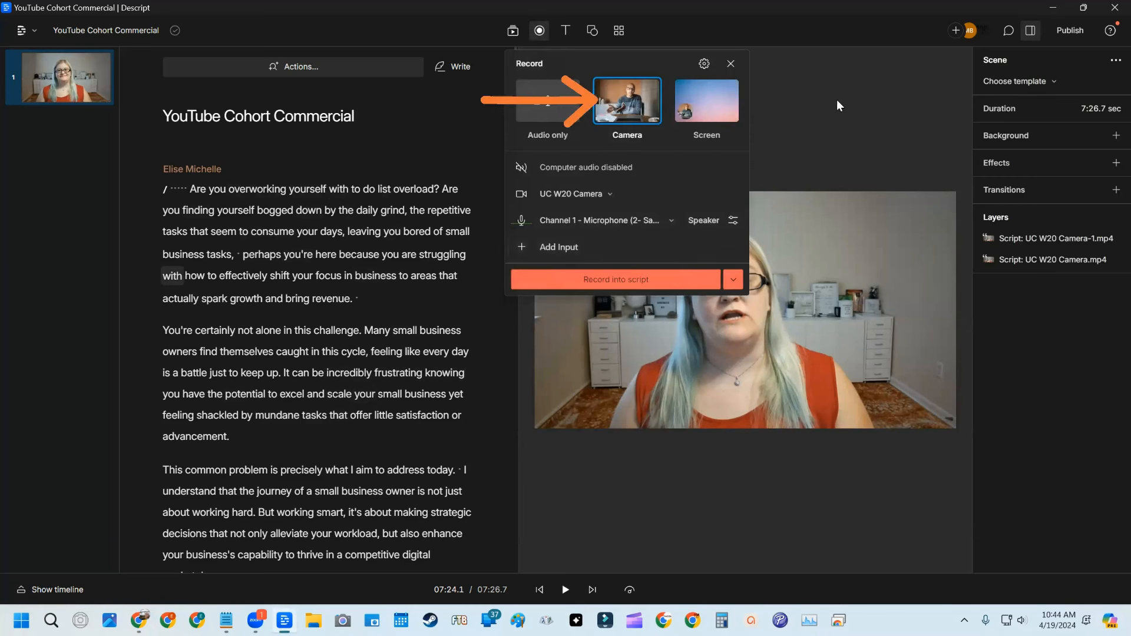
left_click(730, 63)
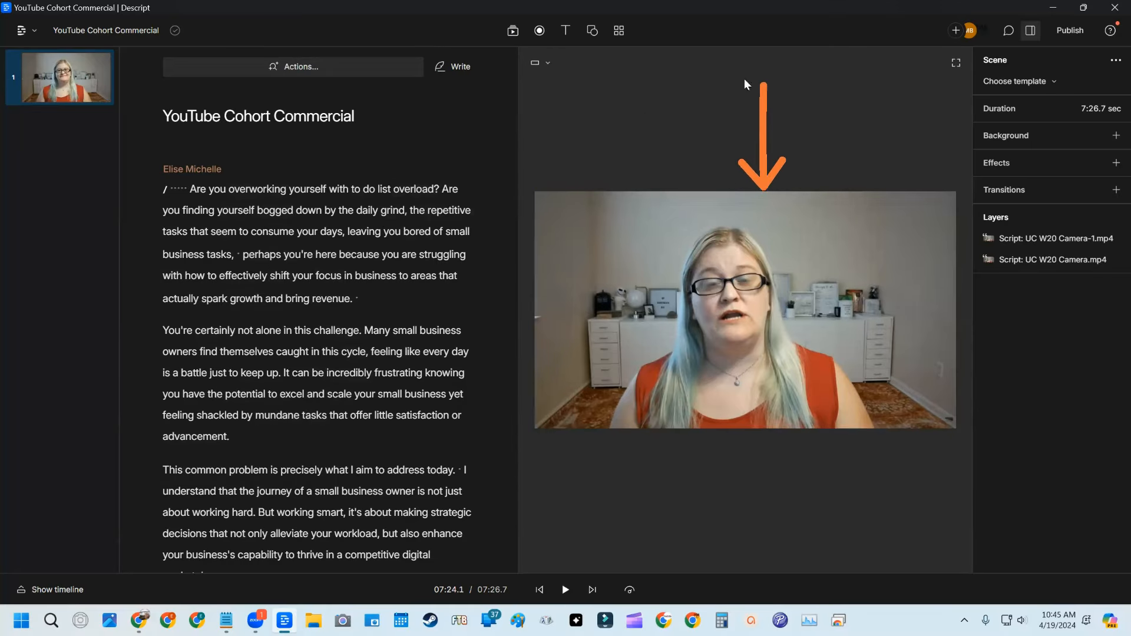
left_click(539, 63)
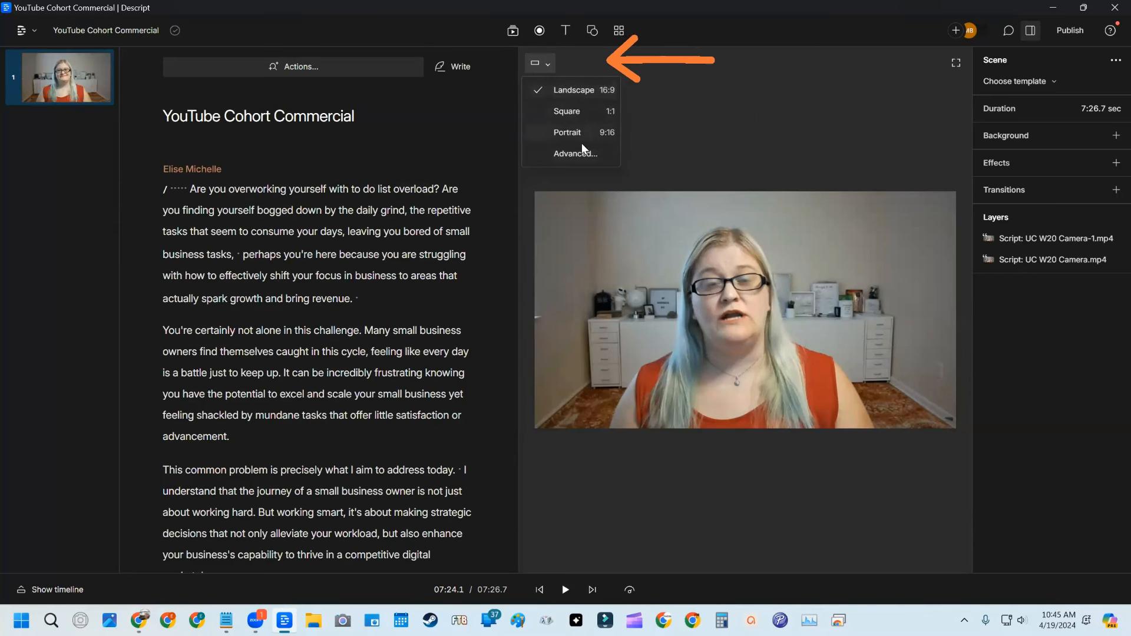
left_click(750, 127)
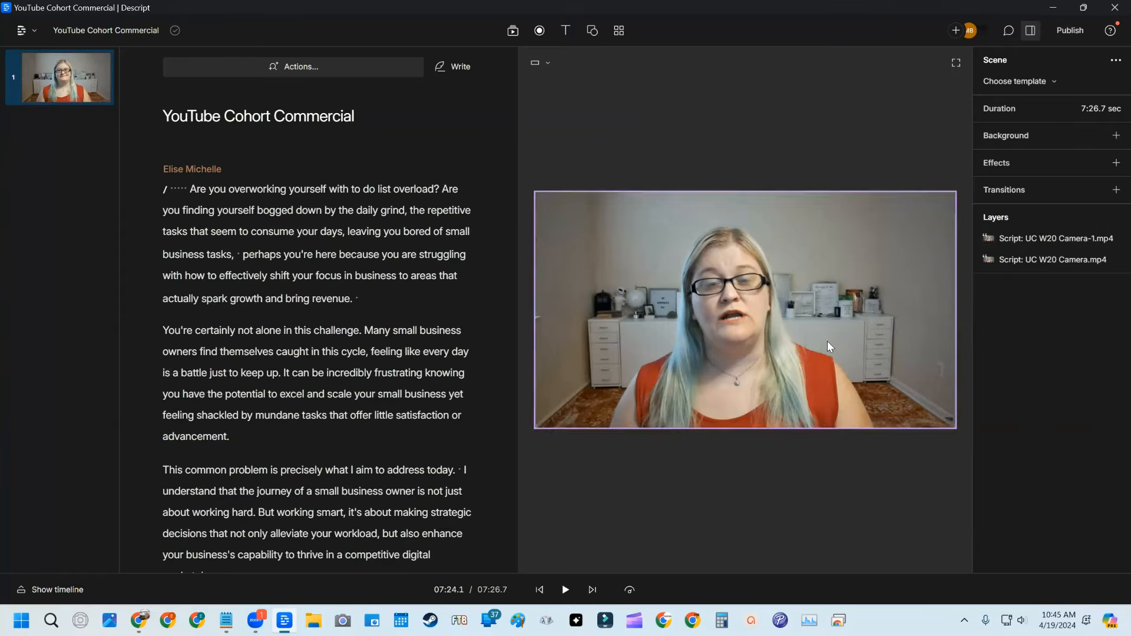
View the script video's layer properties and look through the media library, text and recording options for adding content.
left_click(941, 344)
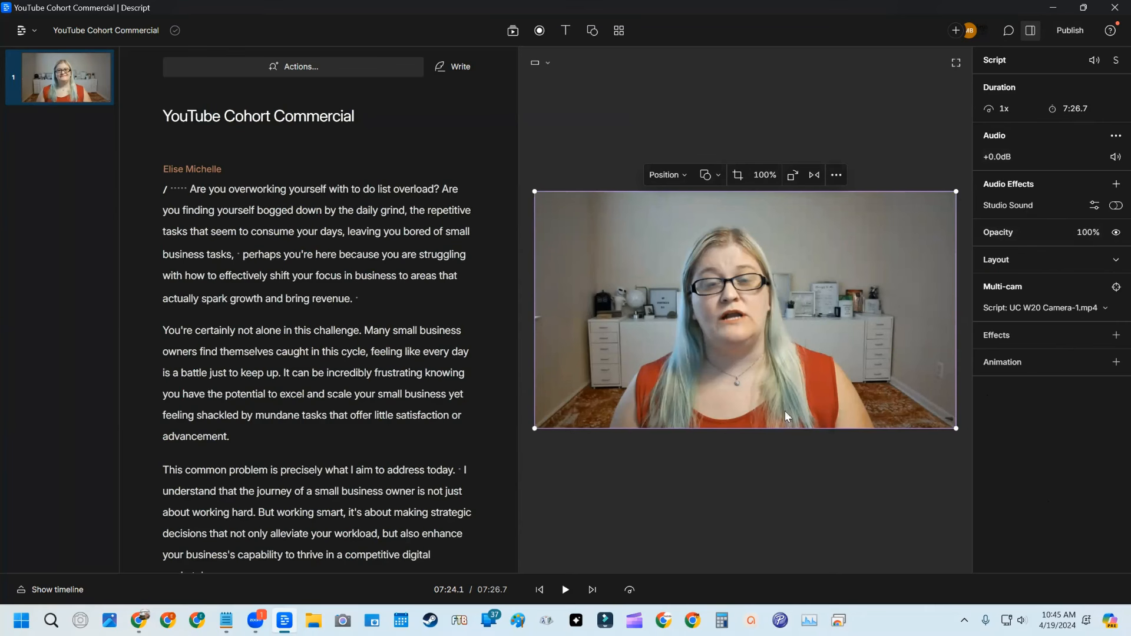
left_click(758, 486)
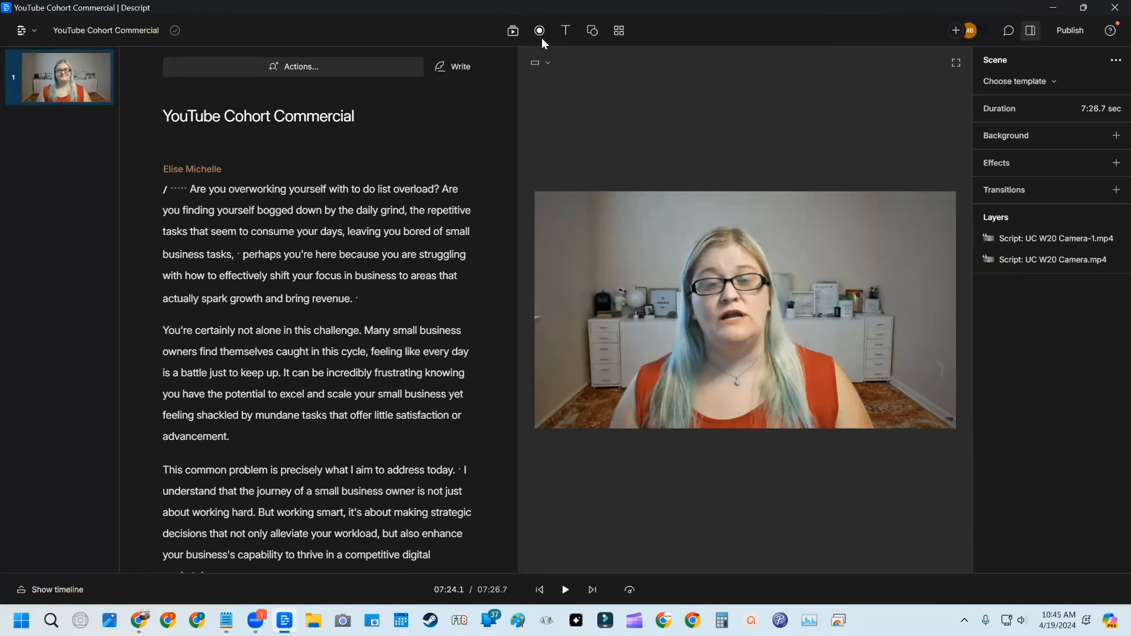
left_click(512, 31)
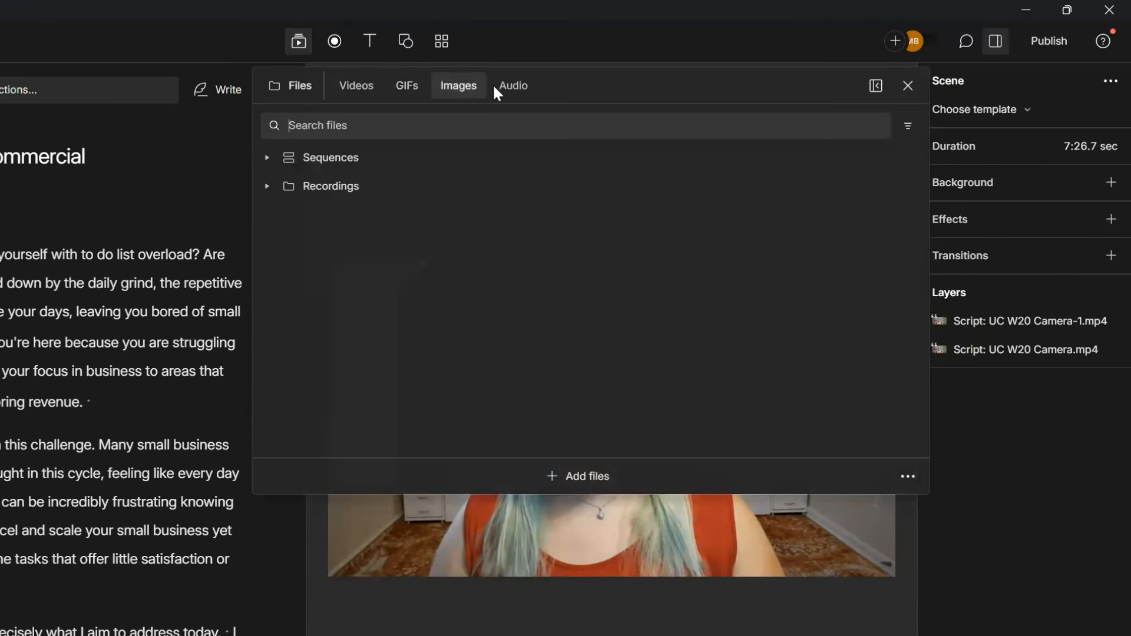
left_click(371, 39)
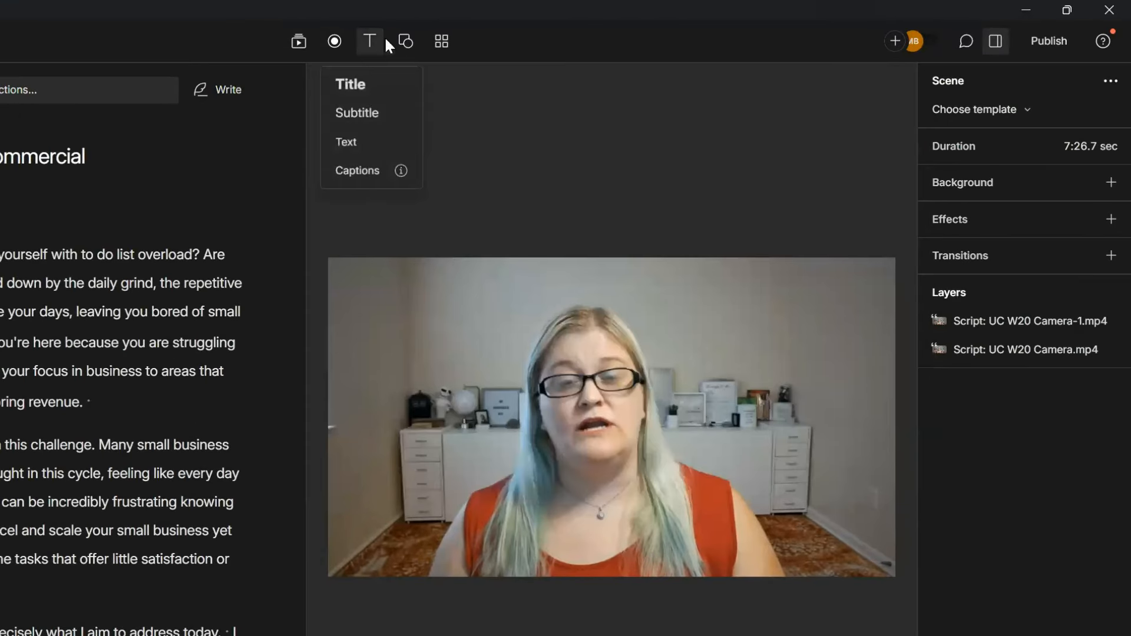
left_click(334, 40)
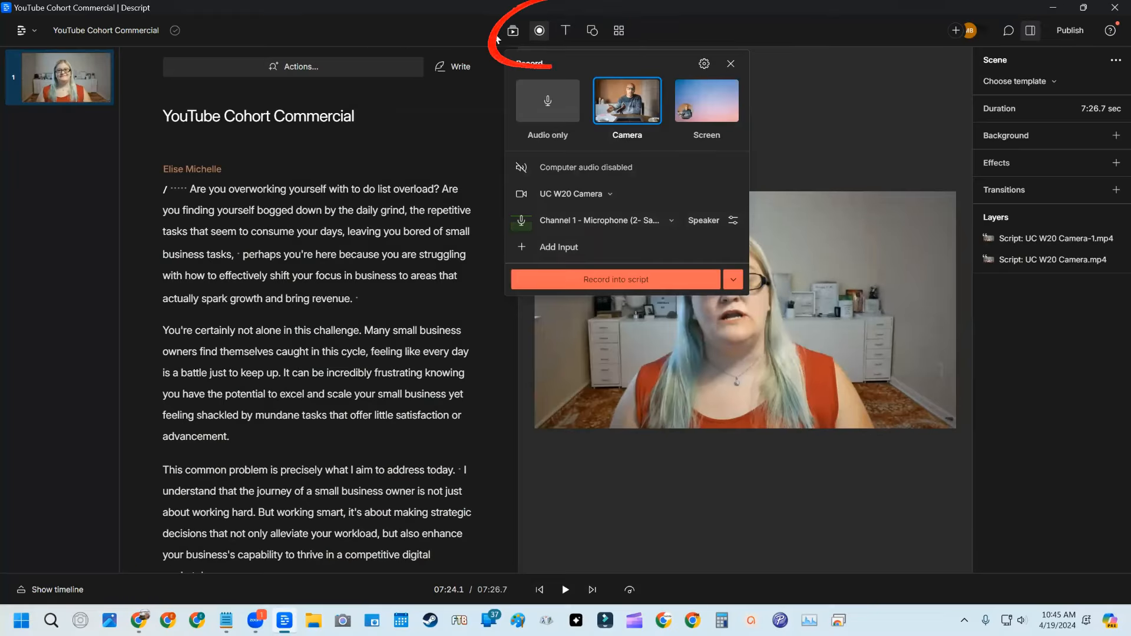
left_click(531, 28)
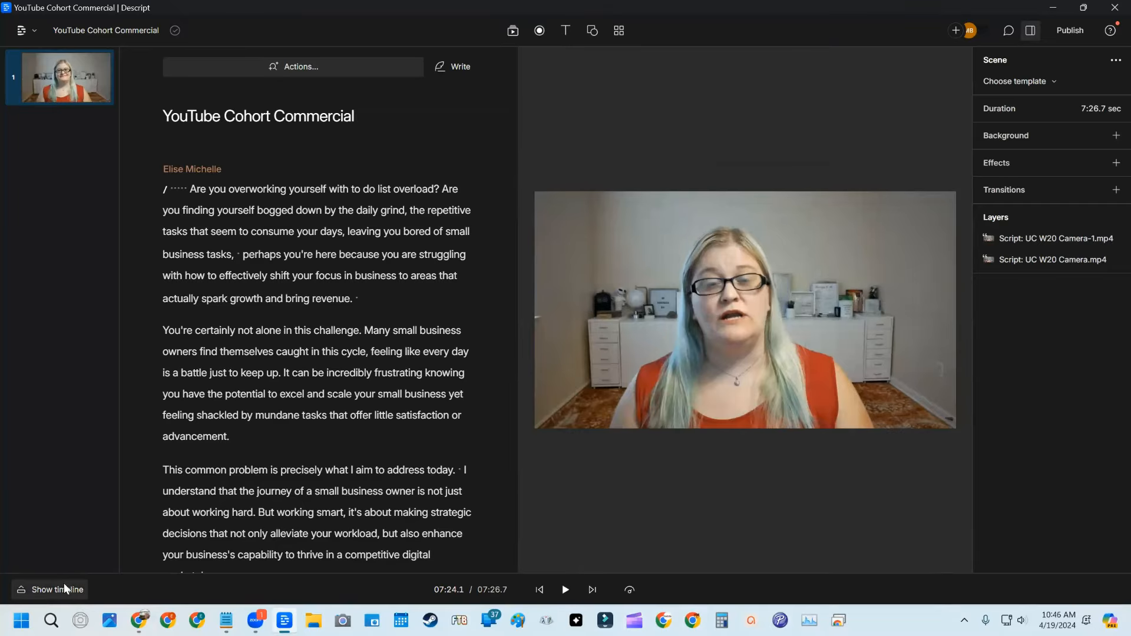
Show the timeline and pan back and forth along the script track, as far back as about 6:55.
left_click(46, 590)
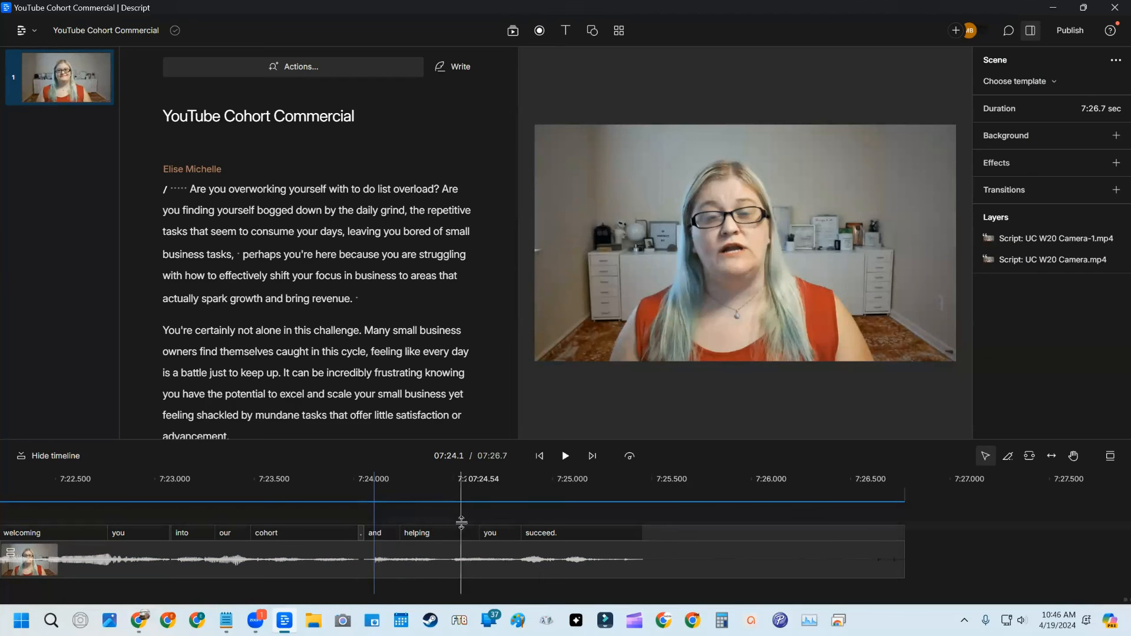
left_click(451, 553)
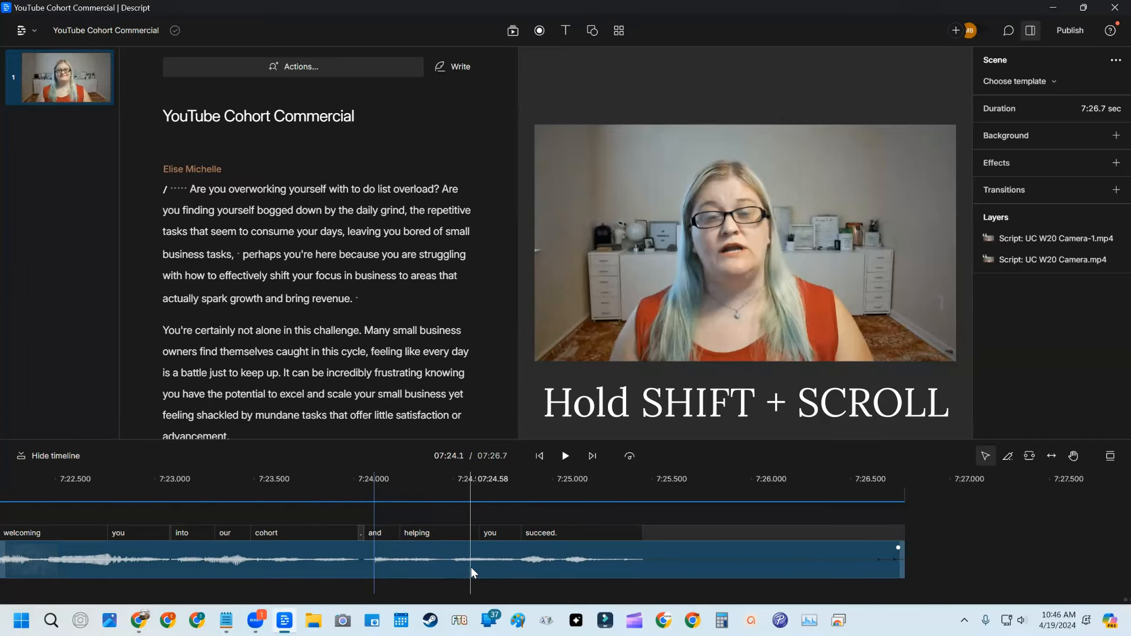
scroll(471, 567, "left", 10)
scroll(471, 566, "left", 8)
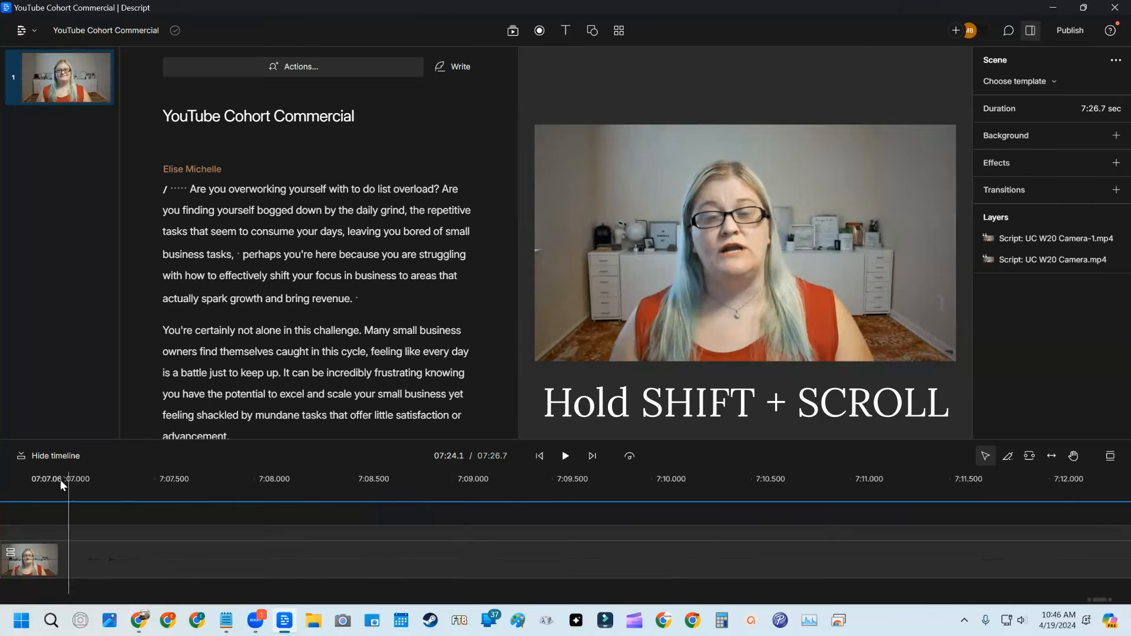
scroll(345, 553, "left", 12)
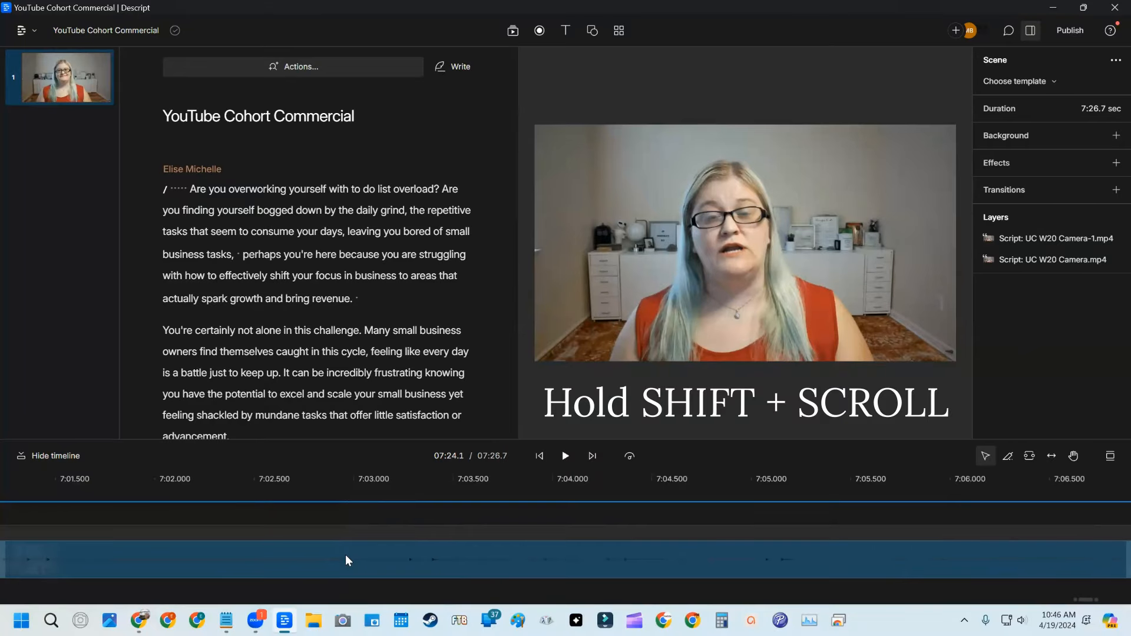
scroll(345, 553, "left", 2)
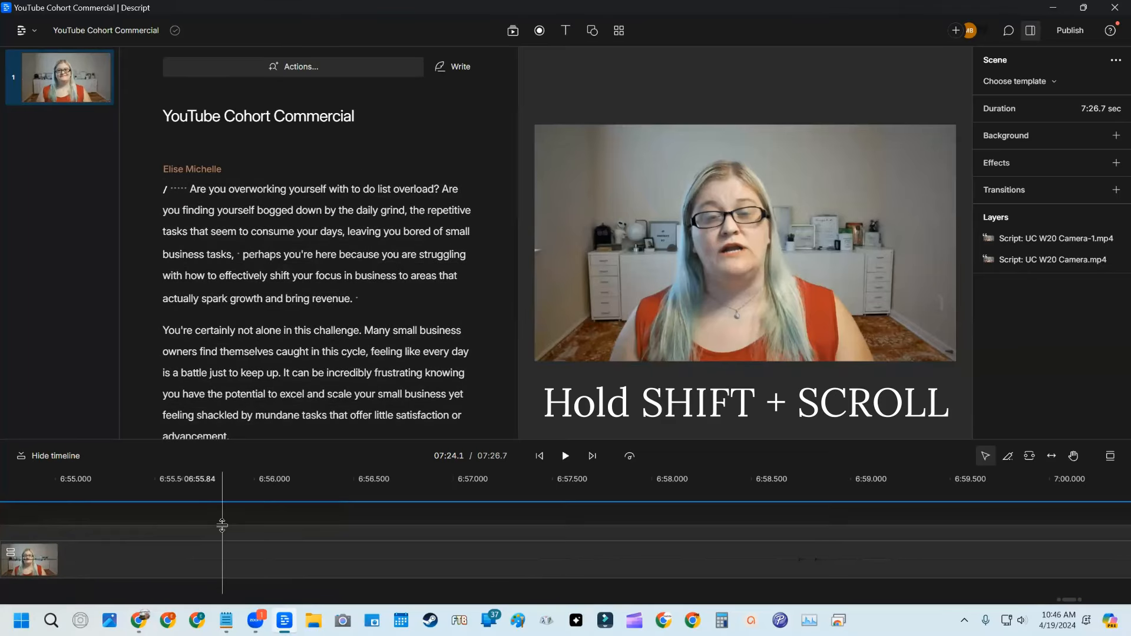
scroll(268, 548, "right", 15)
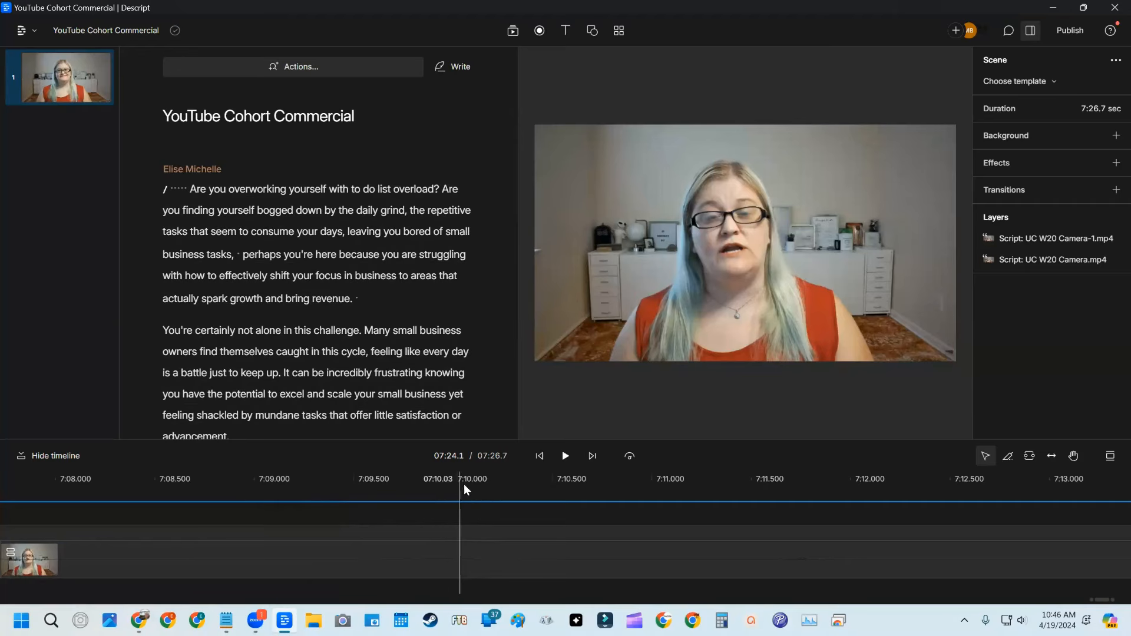
Zoom in closely on the timeline and back out until the whole composition fits.
scroll(549, 540, "up", 10)
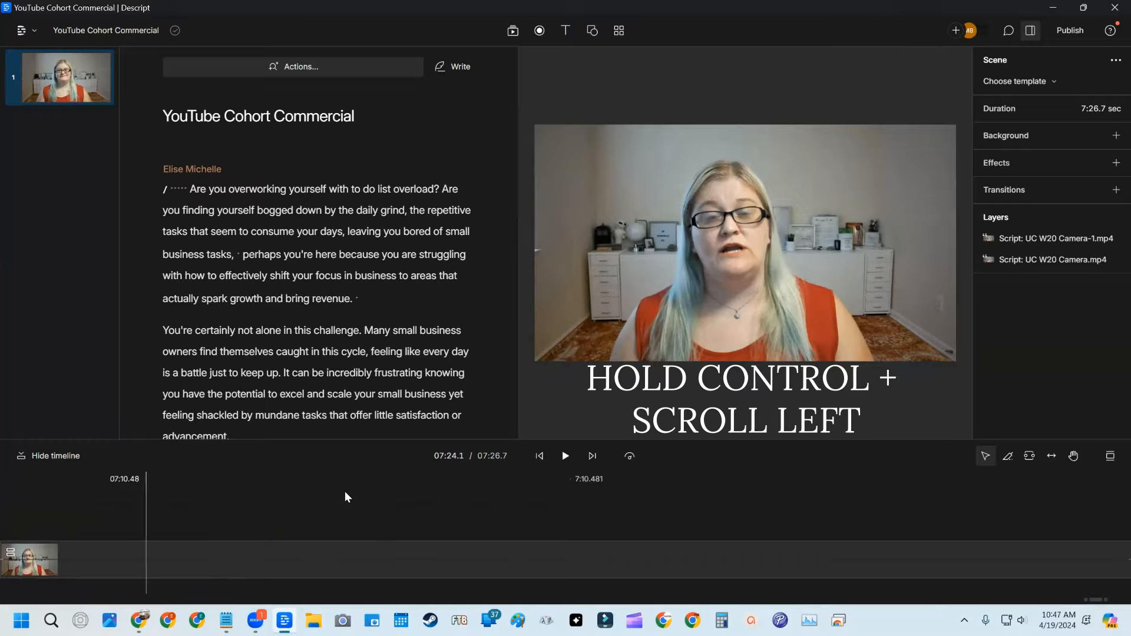
scroll(557, 489, "down", 10, "ctrl")
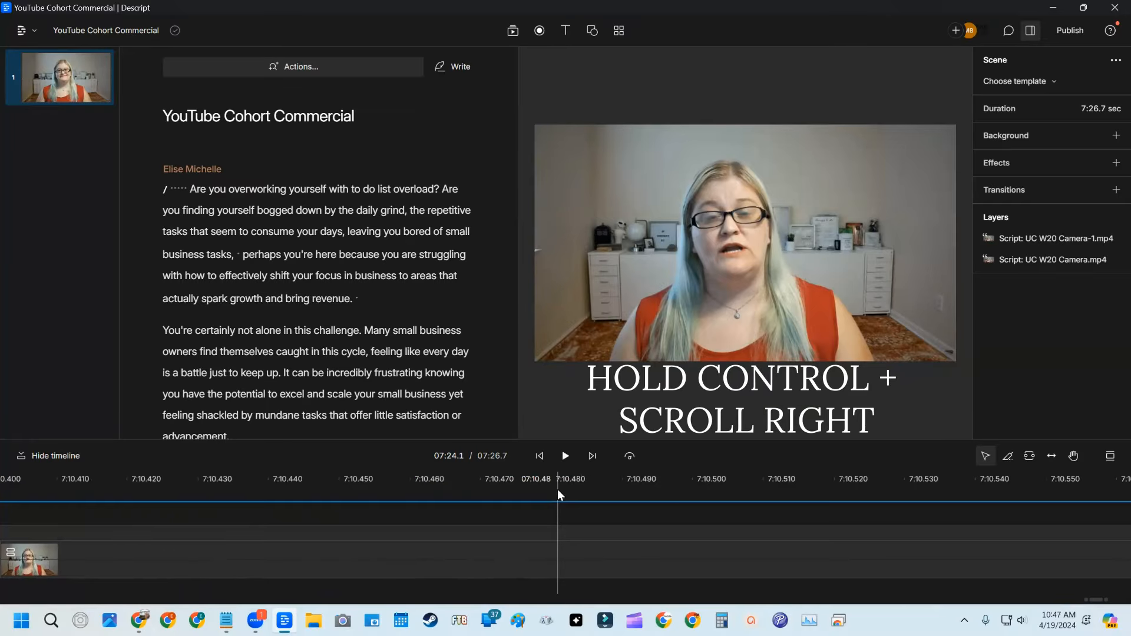
scroll(557, 488, "down", 3, "ctrl")
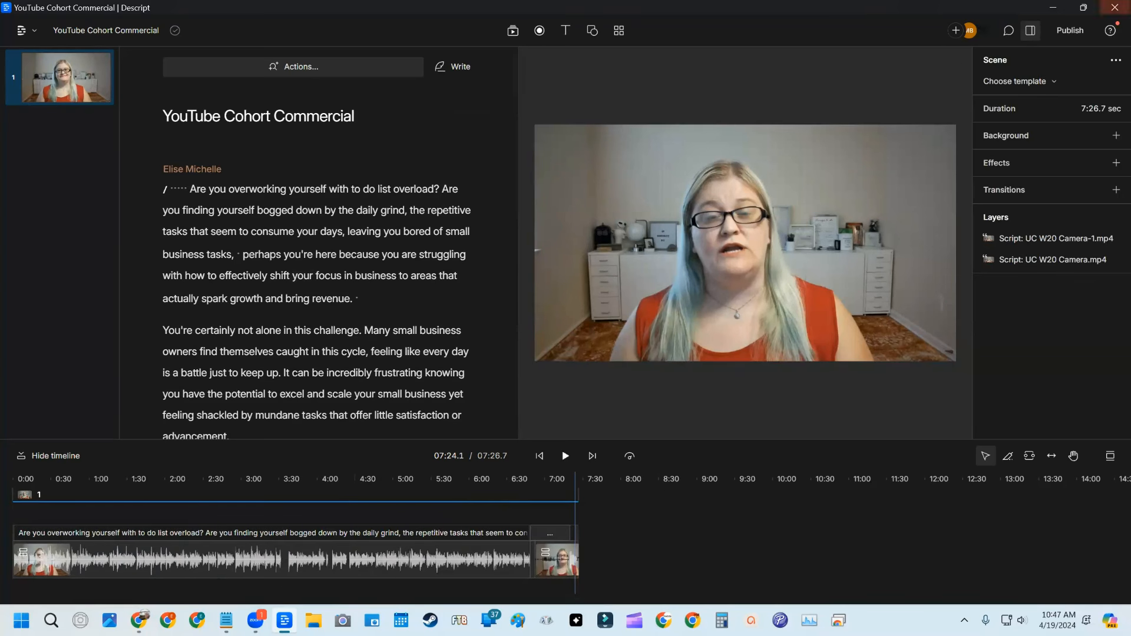
Look over the publishing options and the project's main options beside its title.
left_click(1070, 30)
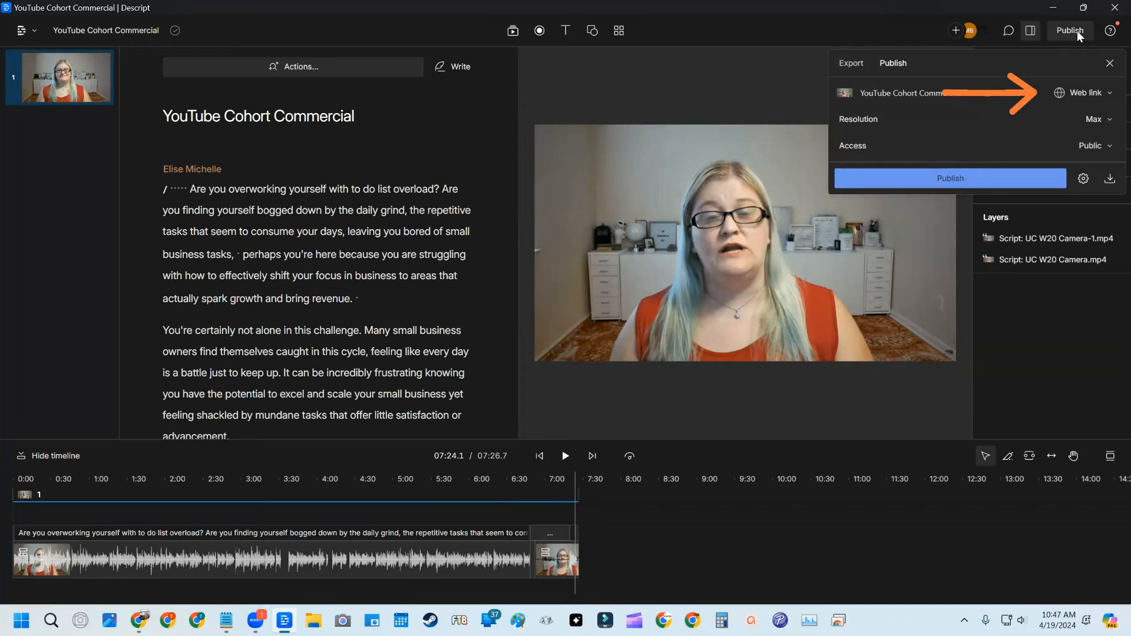
left_click(1077, 30)
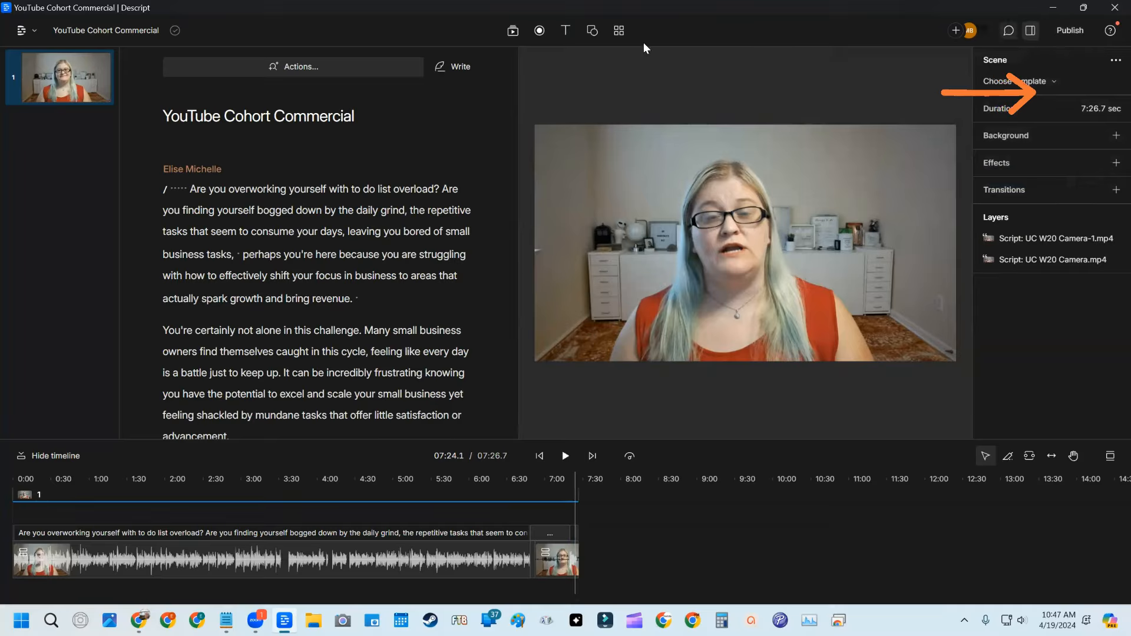
left_click(29, 31)
left_click(28, 28)
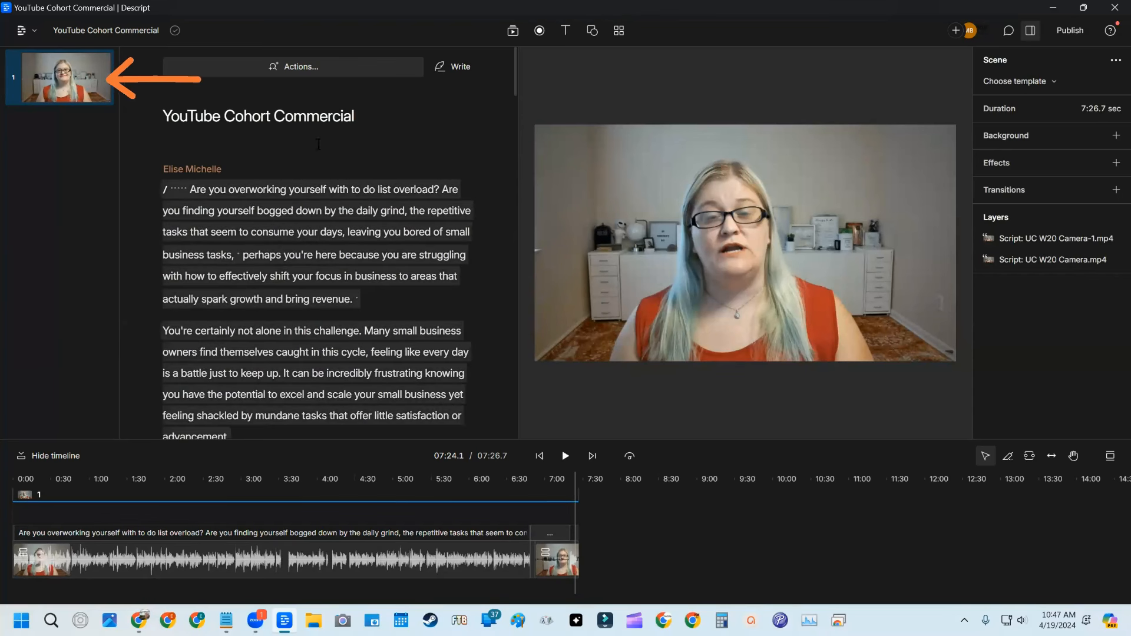
Try Studio Sound on the script video.
left_click(726, 204)
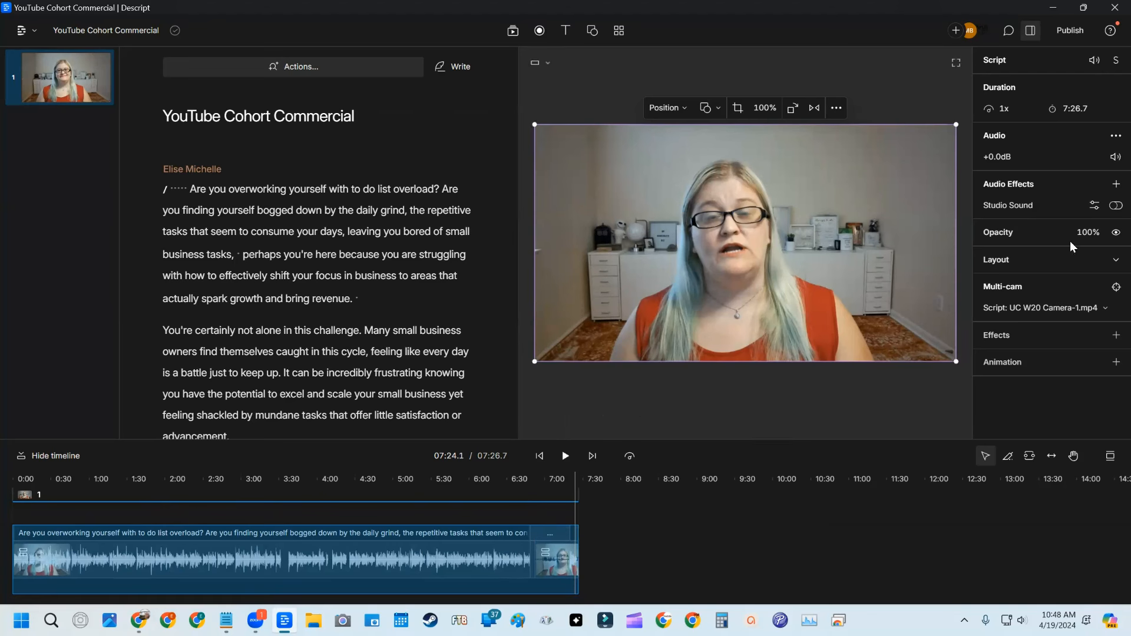
left_click(1114, 206)
left_click(1114, 206)
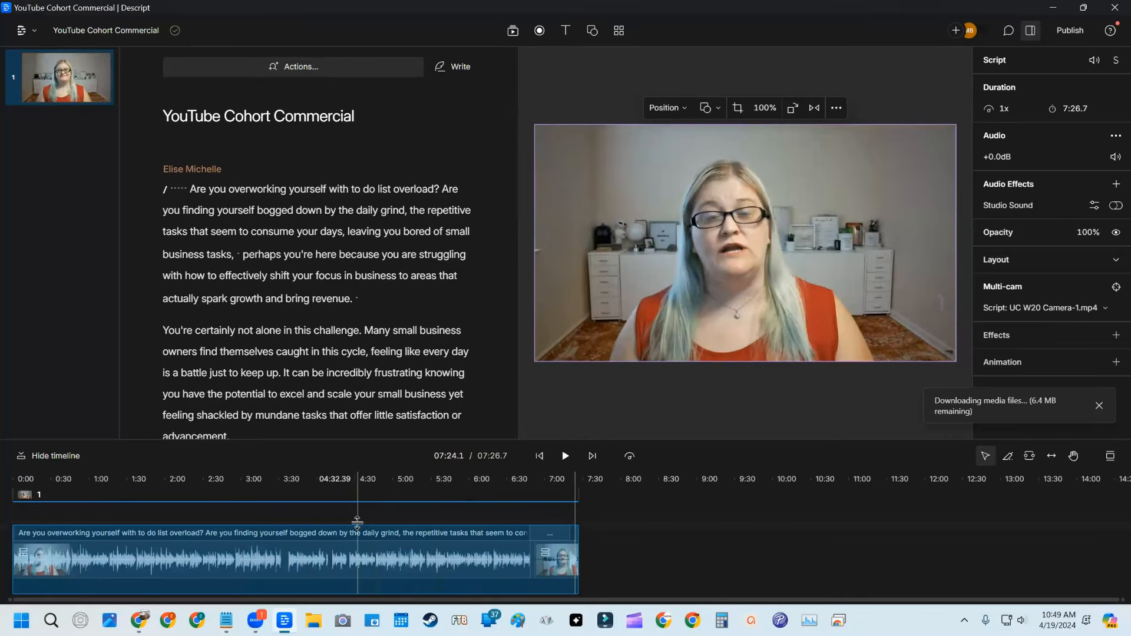
Jump to the start of scene 1 and navigate the video by placing the cursor at different words in the script.
left_click(63, 72)
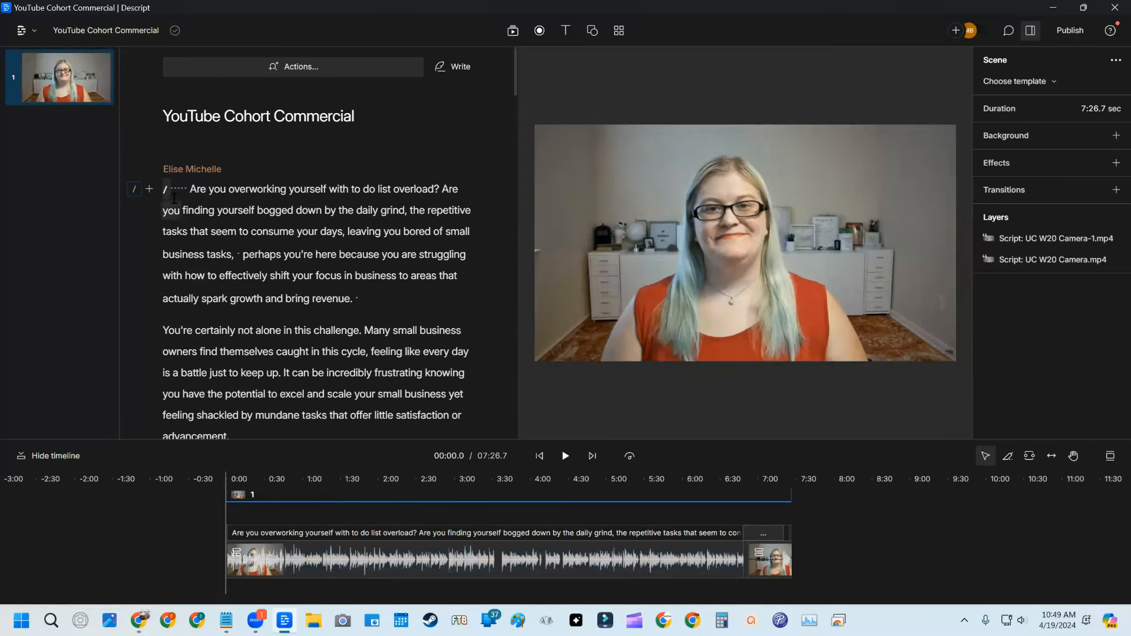
key("space")
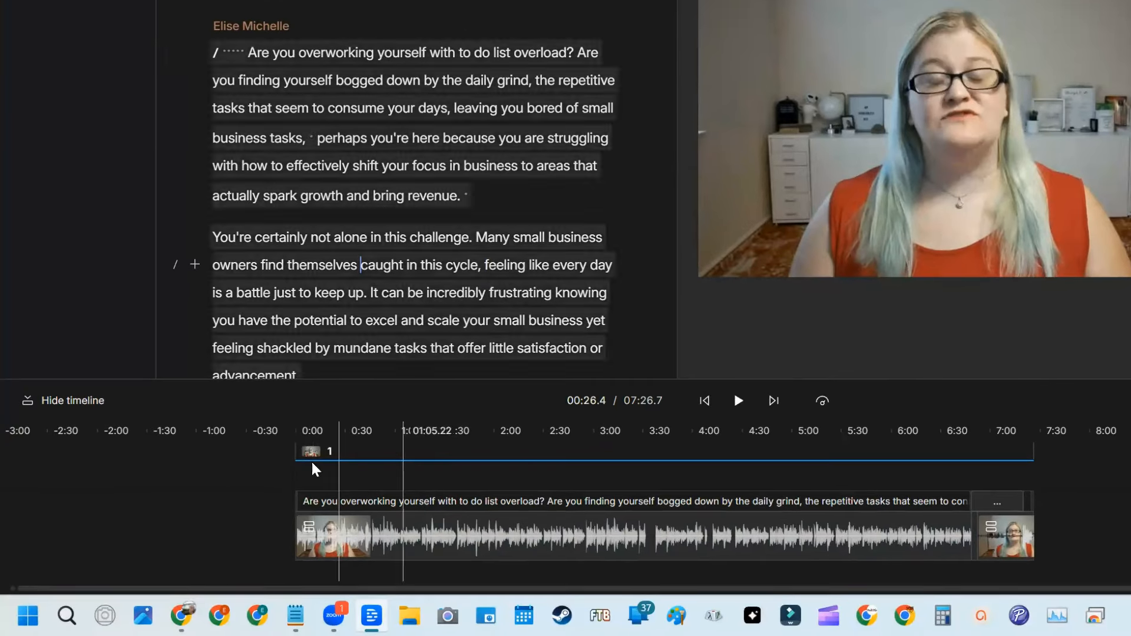
left_click(287, 265)
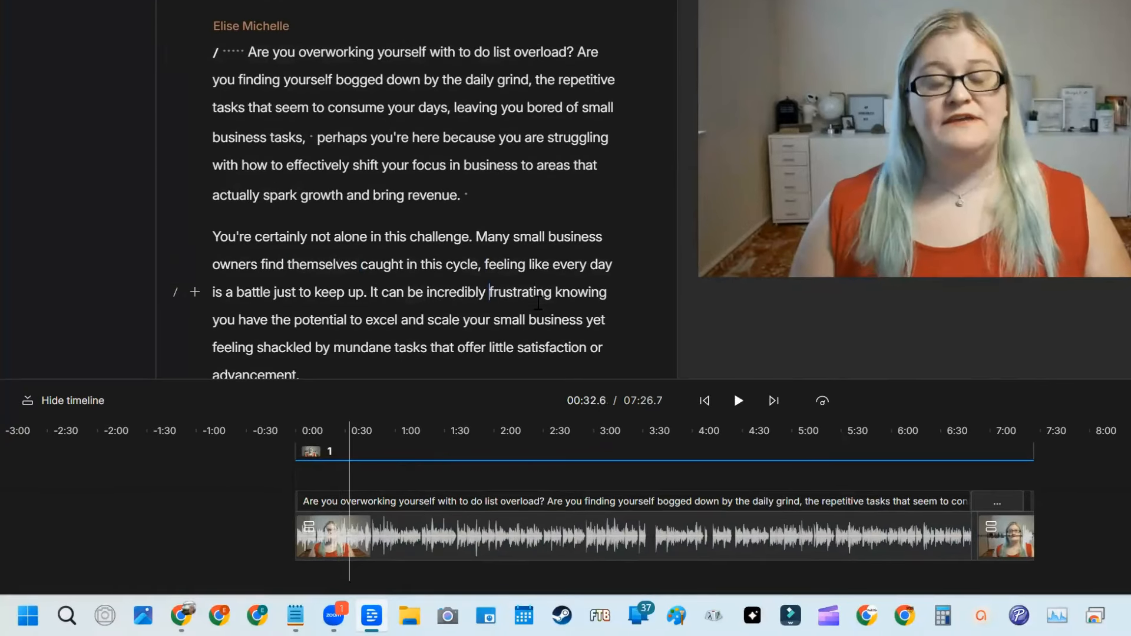
left_click(535, 139)
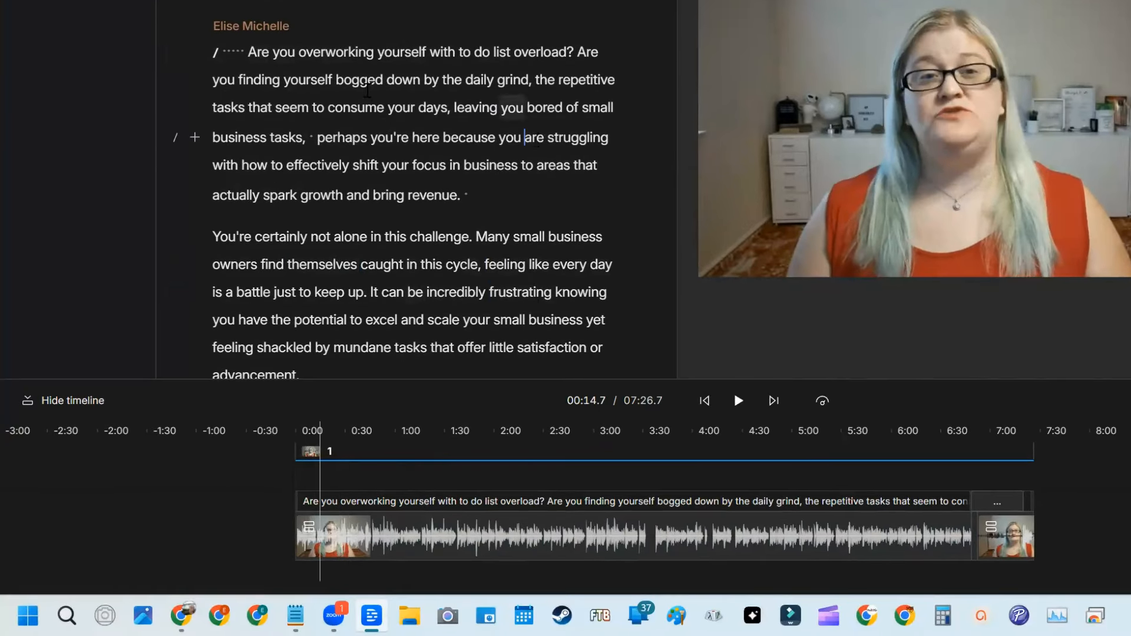
left_click(229, 46)
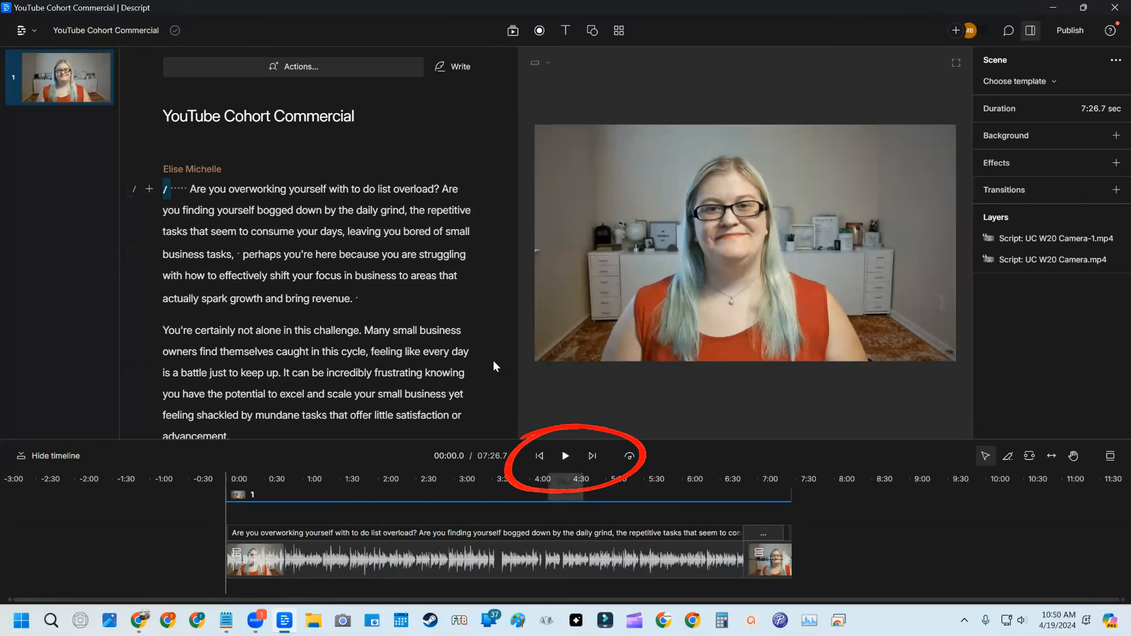
Preview the opening of the video at normal speed, and continue the preview with the playback speed set to 1.75x.
left_click(566, 457)
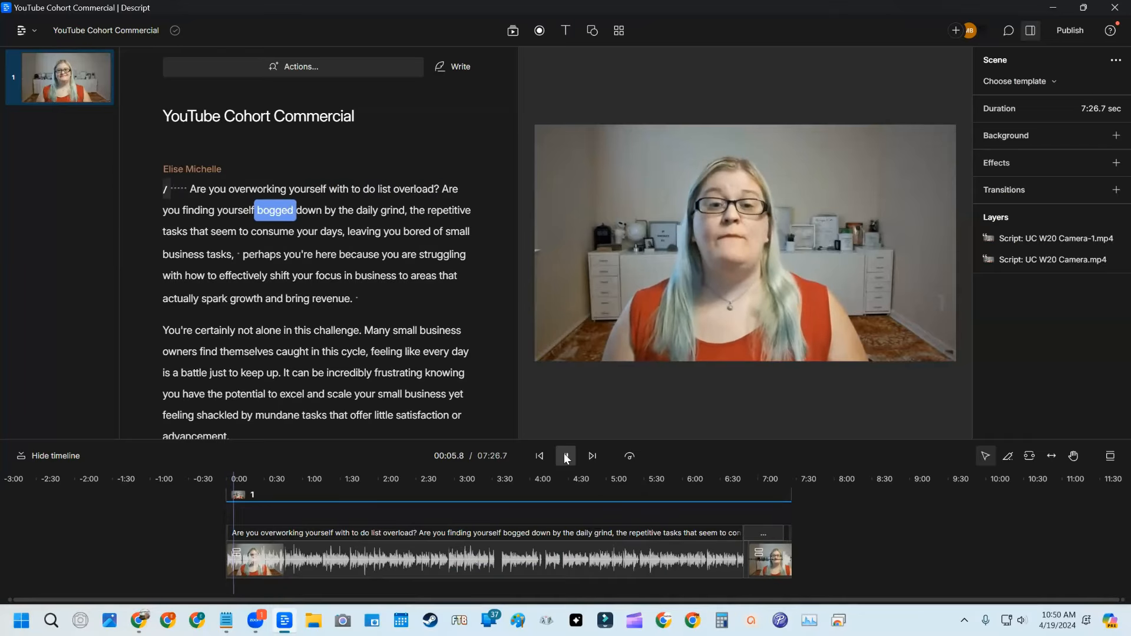
left_click(565, 456)
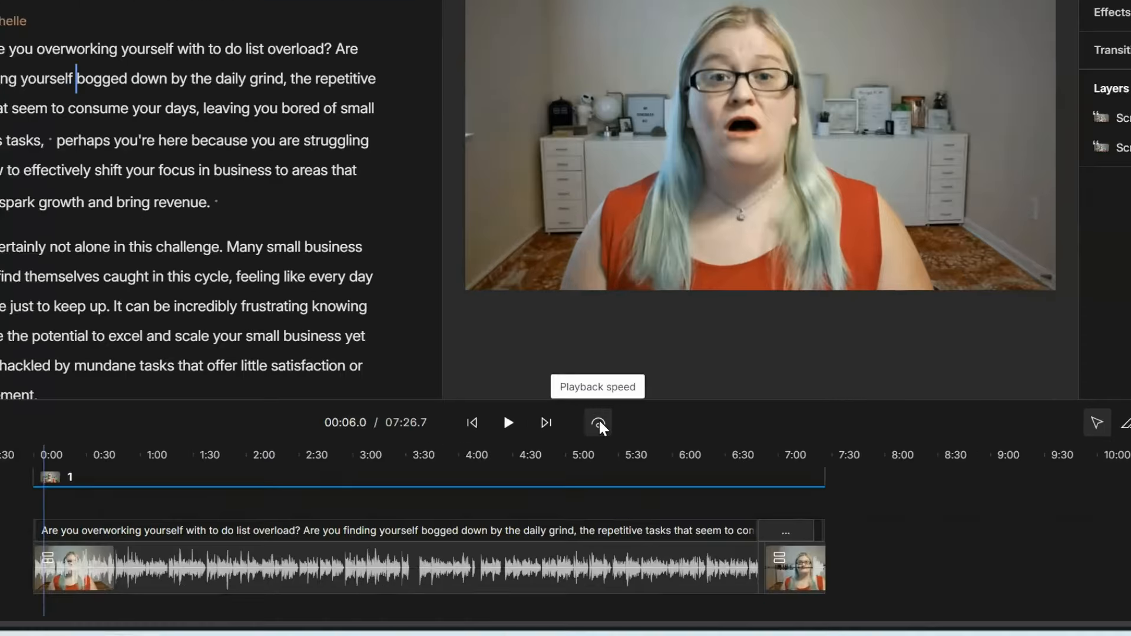
left_click(630, 457)
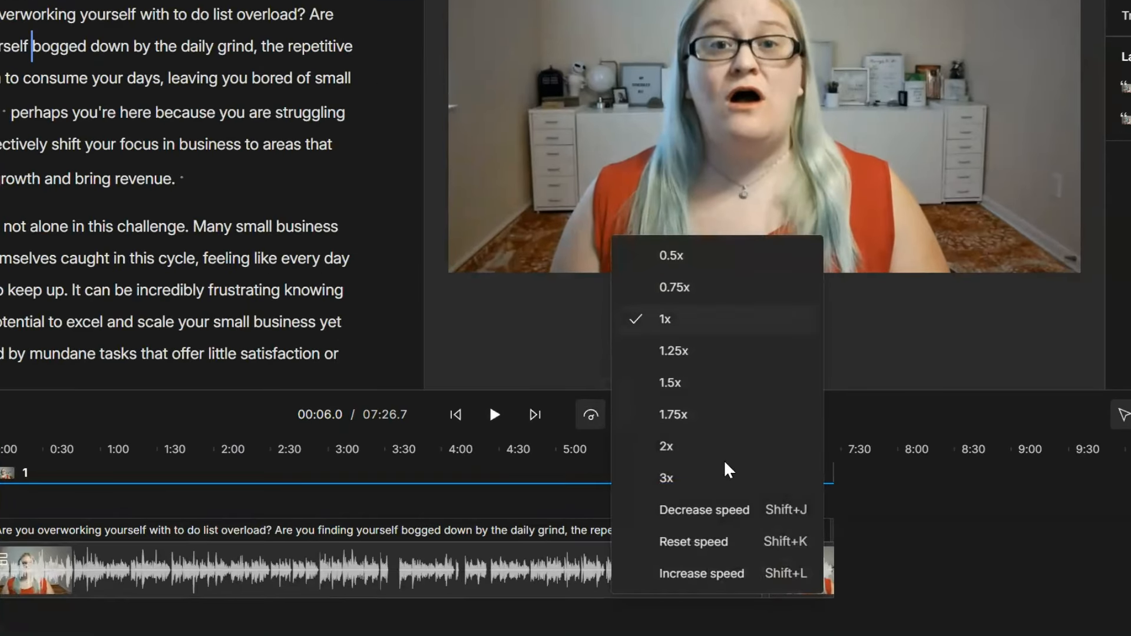
left_click(678, 414)
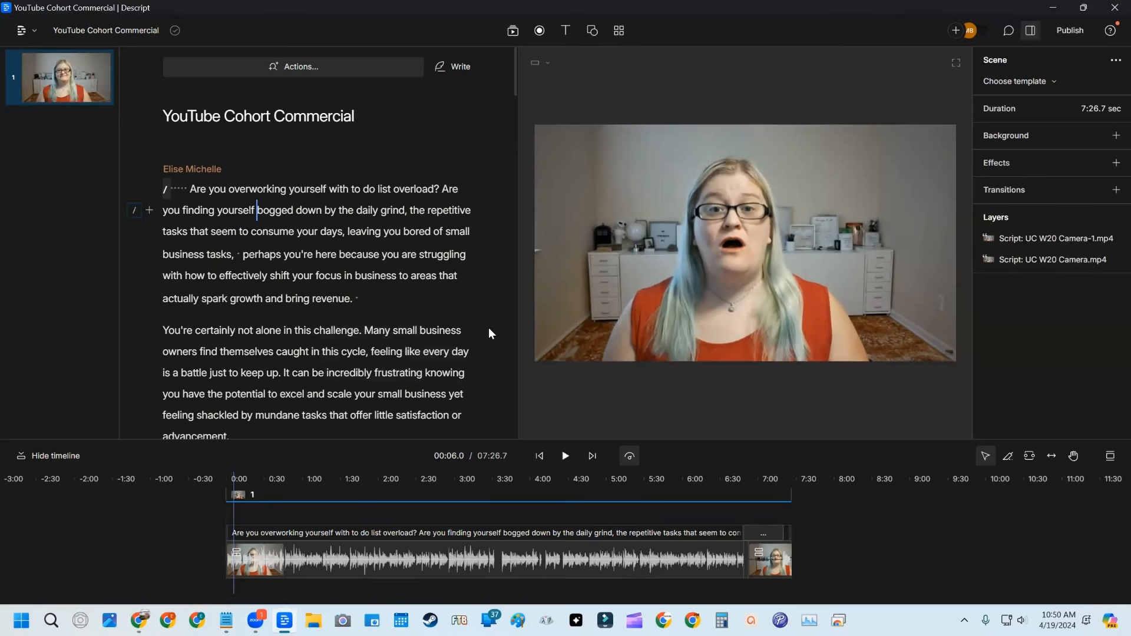
key("space")
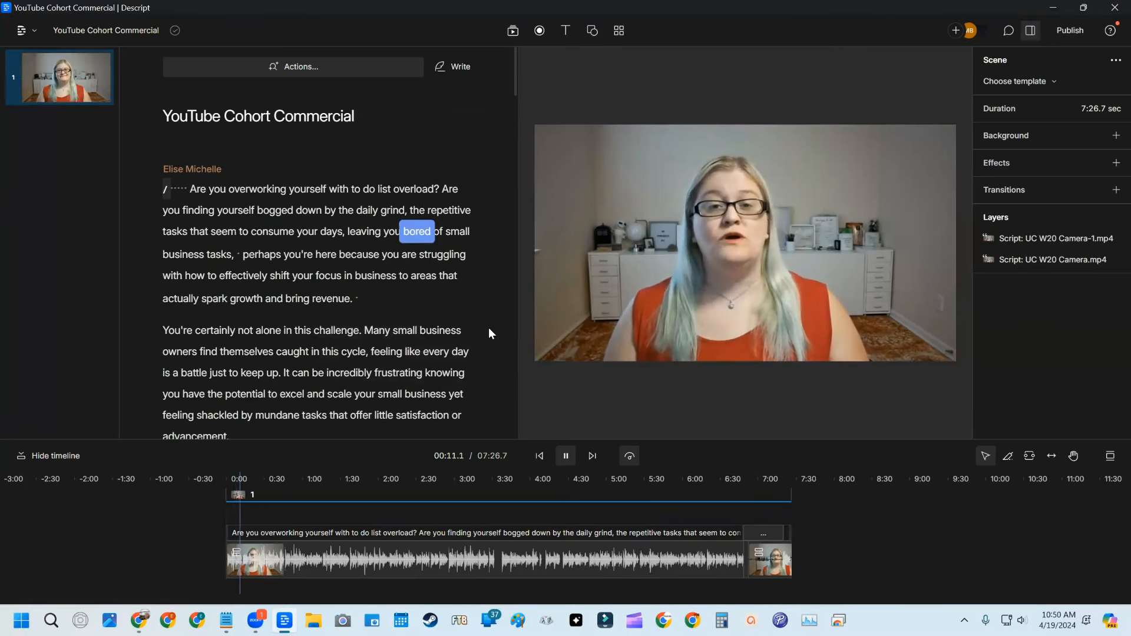
key("space")
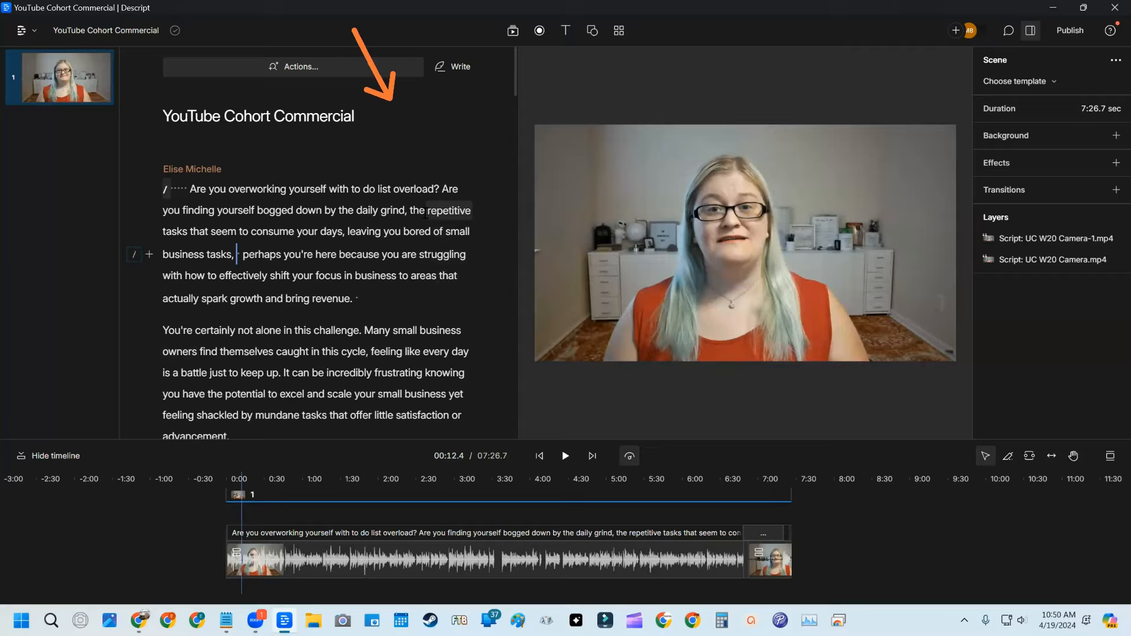
Apply the Eye Contact effect to the script video.
left_click(592, 234)
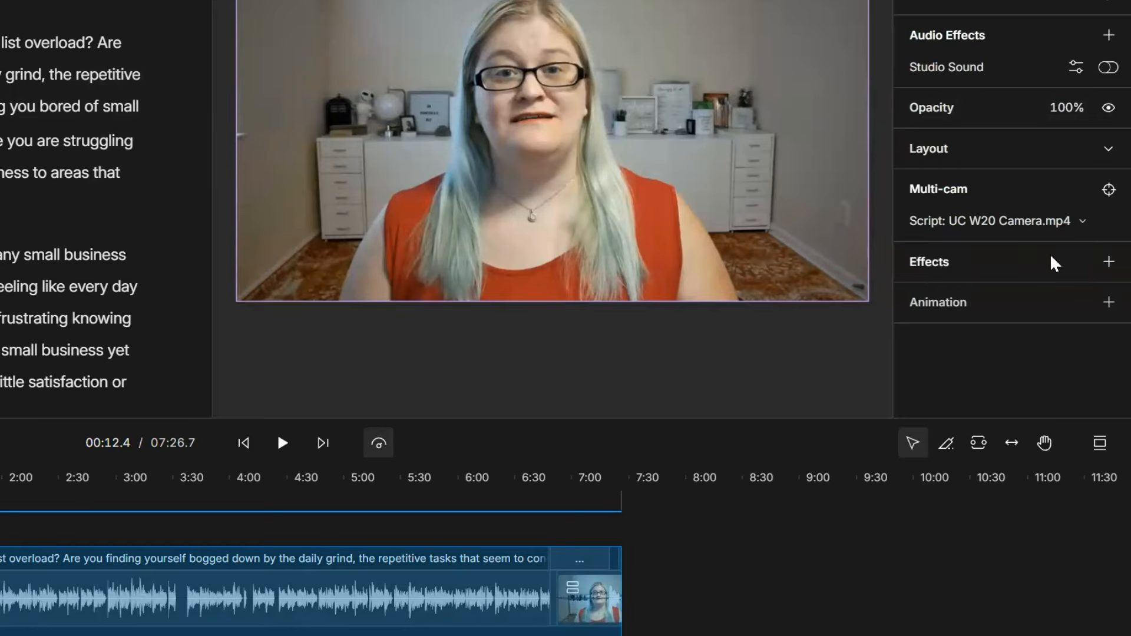
left_click(1106, 262)
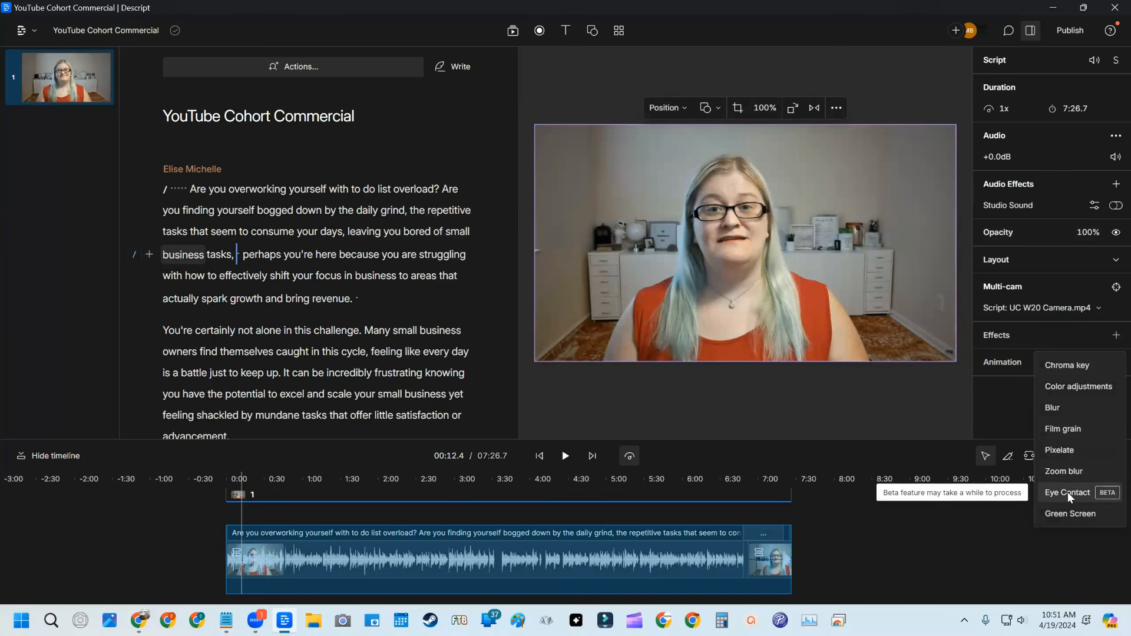
left_click(1068, 492)
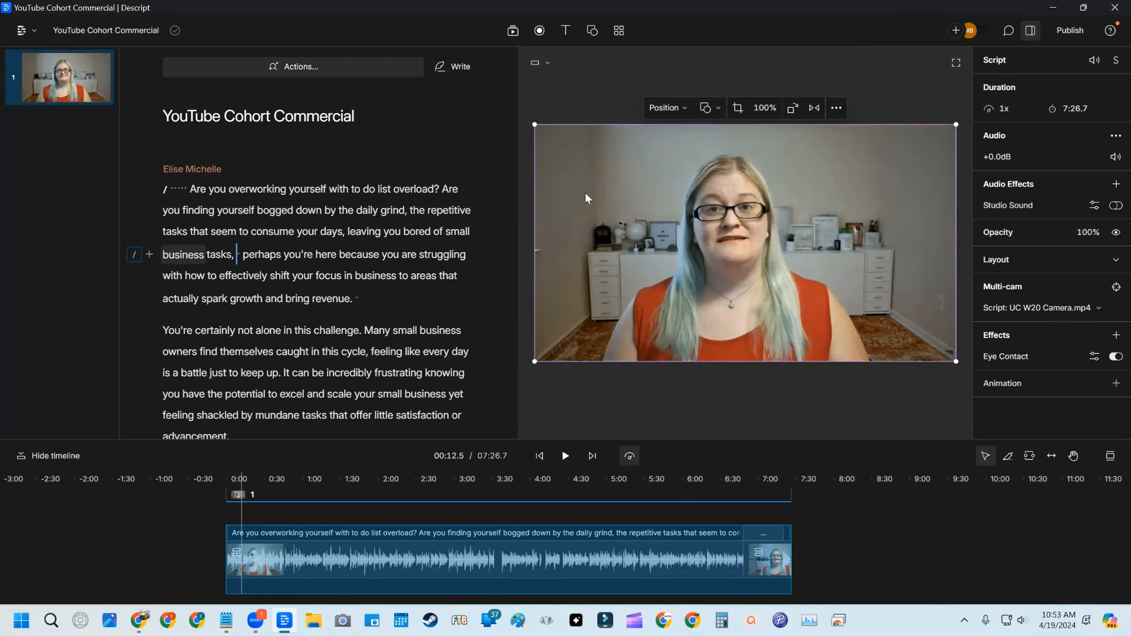
Start filler word removal for all filler words, set its action to Ignore and look over the other removal choices.
left_click(287, 66)
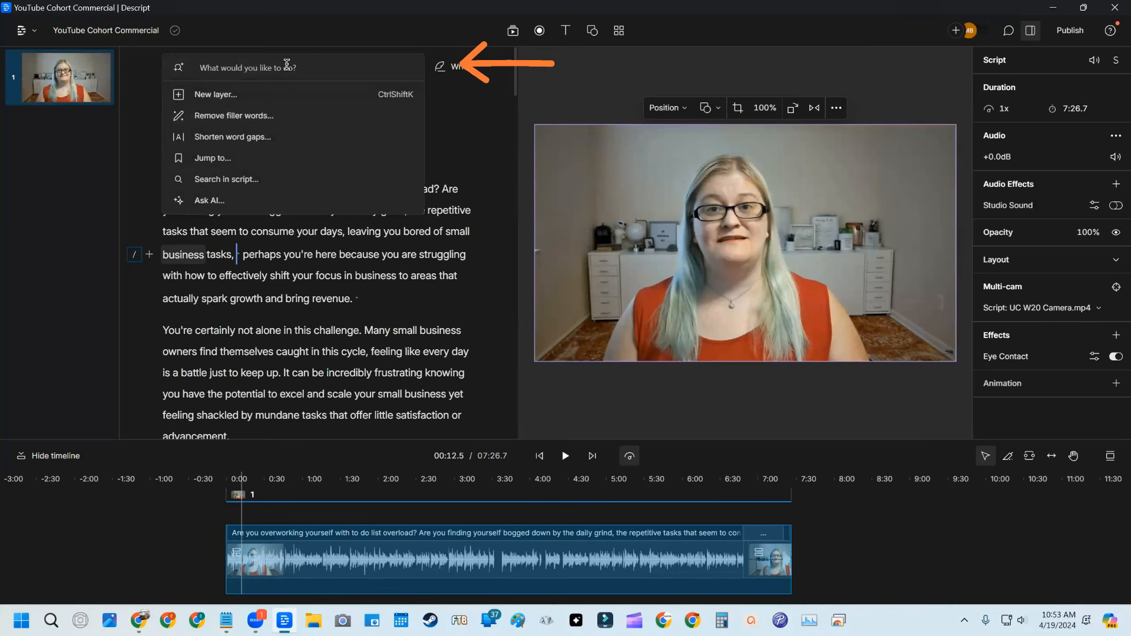
left_click(225, 114)
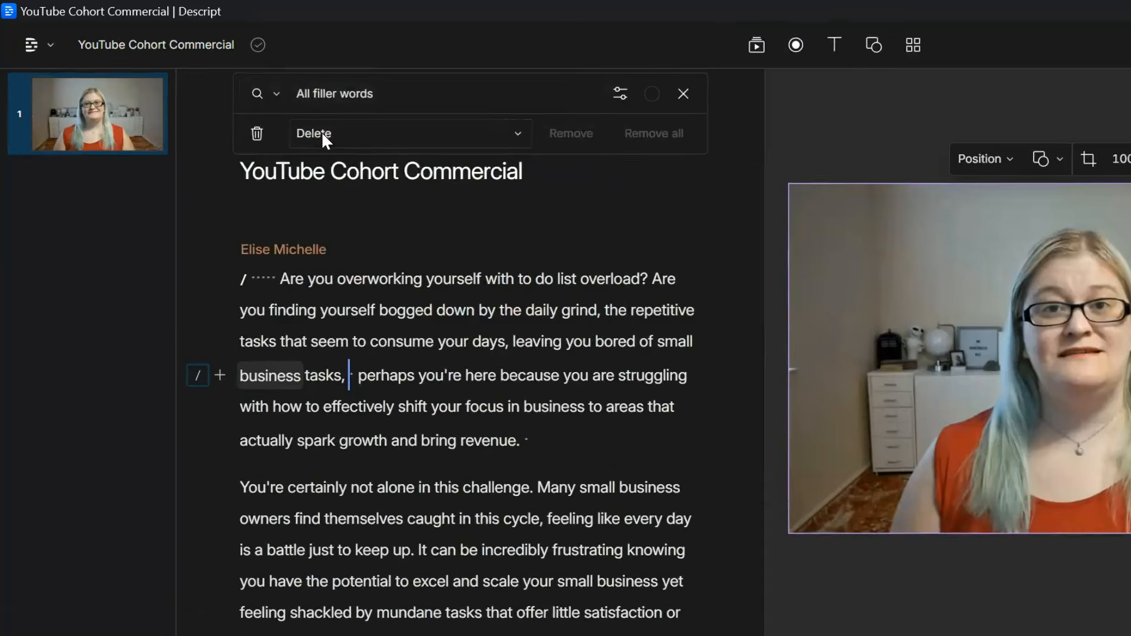
left_click(216, 91)
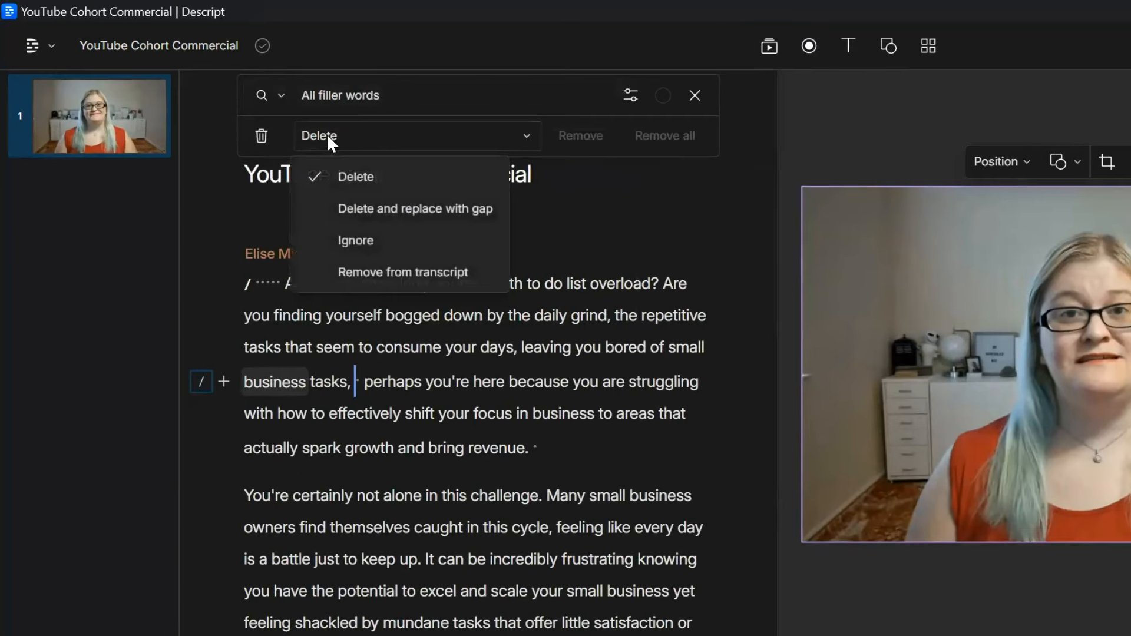
left_click(362, 242)
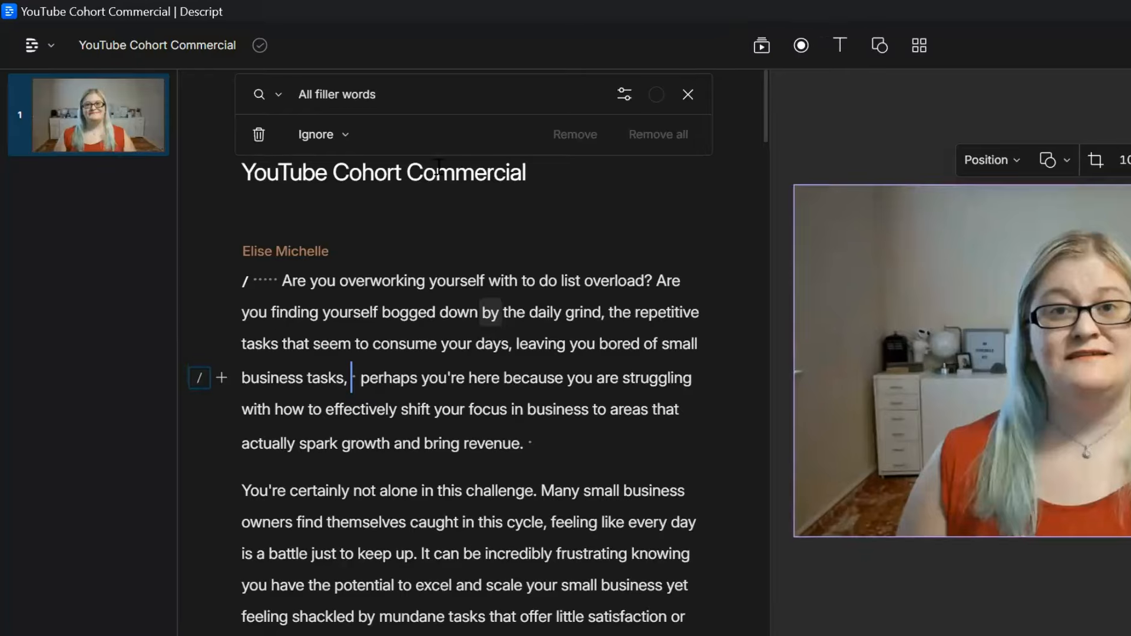
left_click(215, 89)
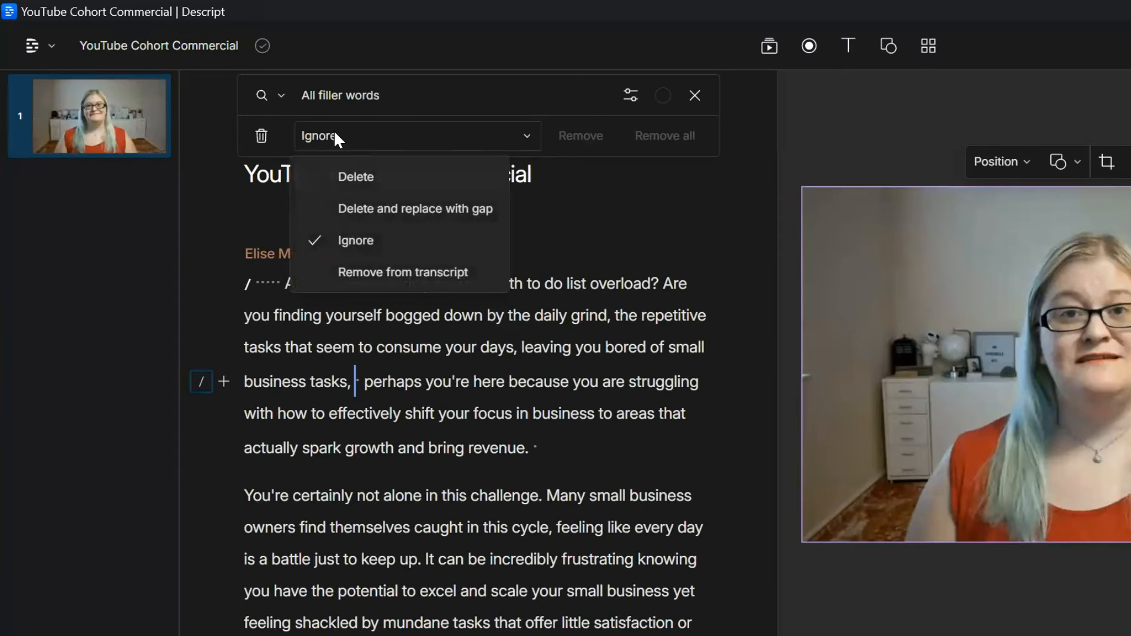
left_click(334, 131)
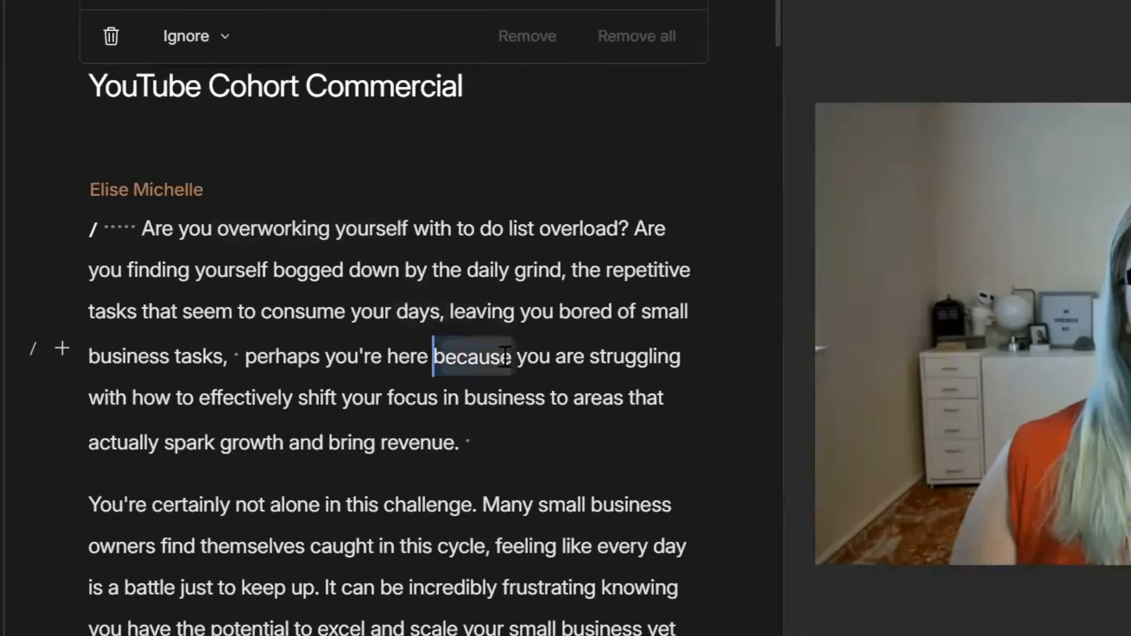
Strike out the word "because" in the first paragraph so that playback ignores it.
left_click_drag(443, 331, 492, 331)
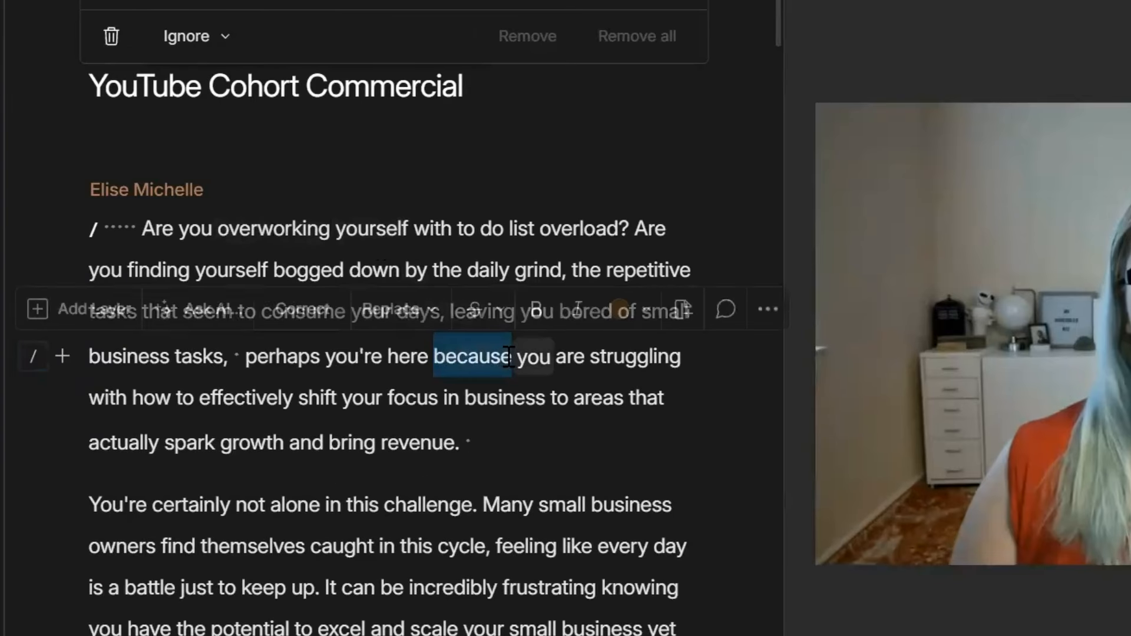
left_click(478, 308)
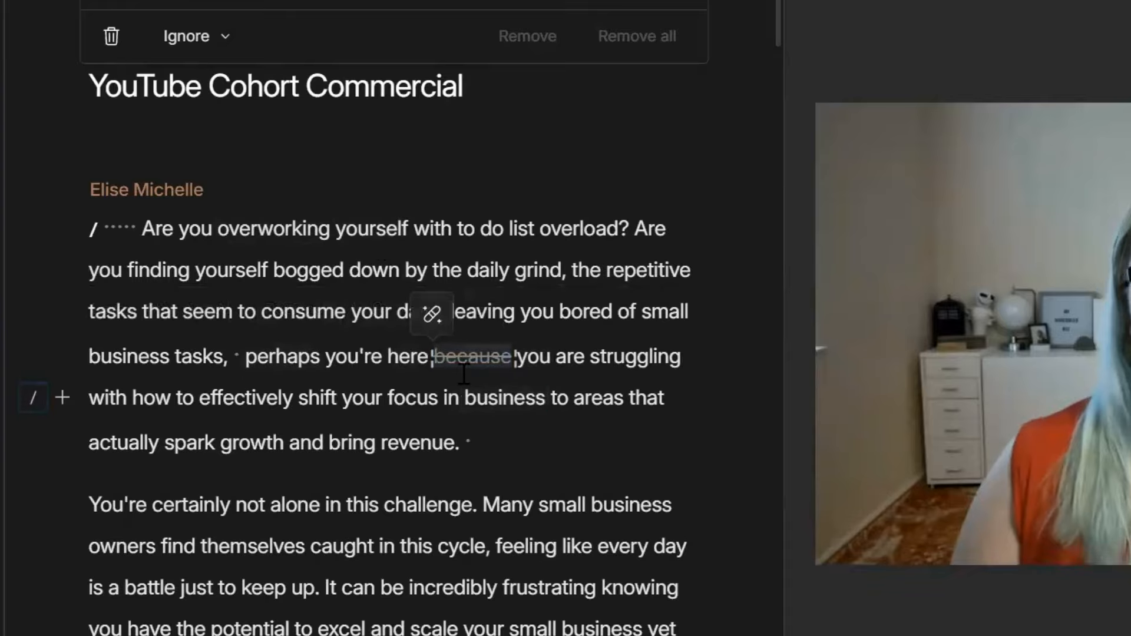
mouse_move(456, 371)
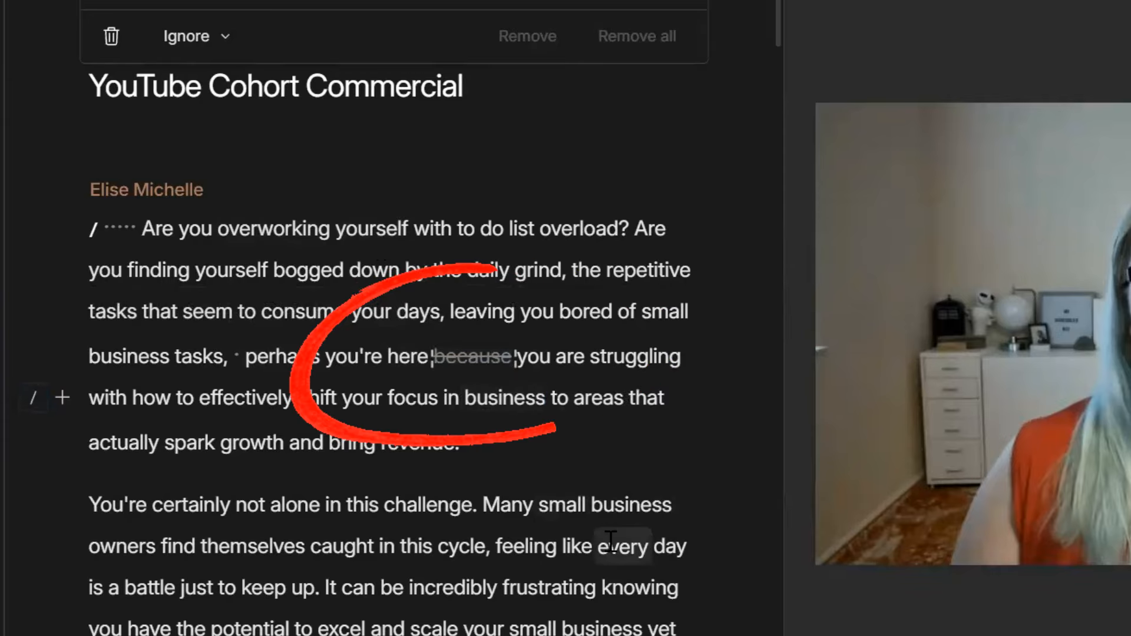
mouse_move(465, 350)
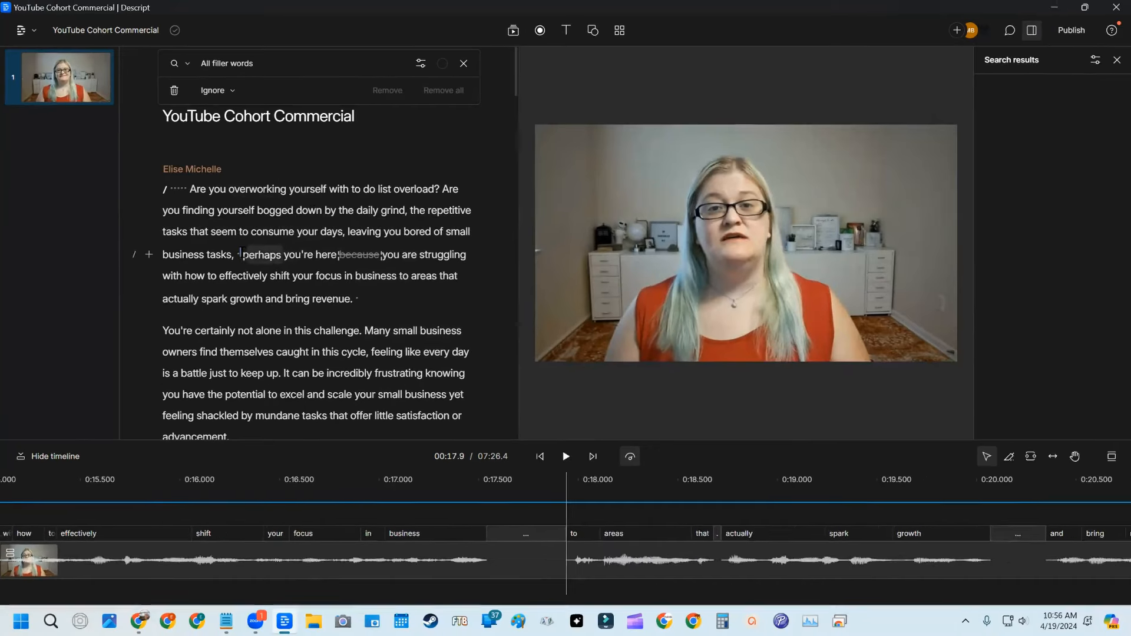
Play the sentence from "perhaps you're here" with the word struck out, and restore "because".
left_click(246, 356)
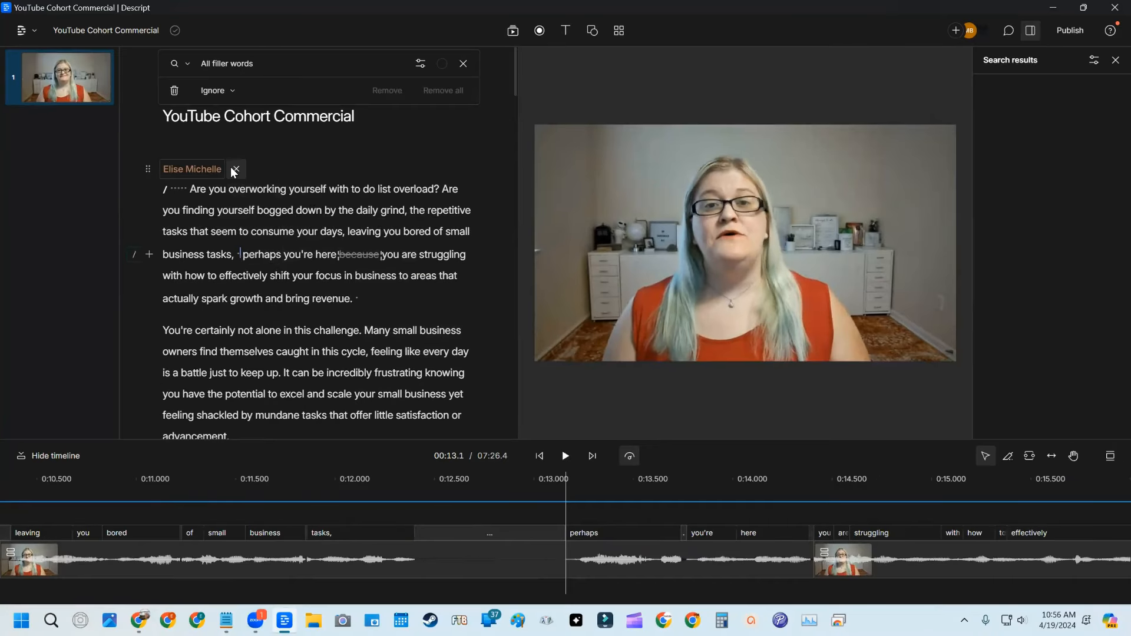
key("space")
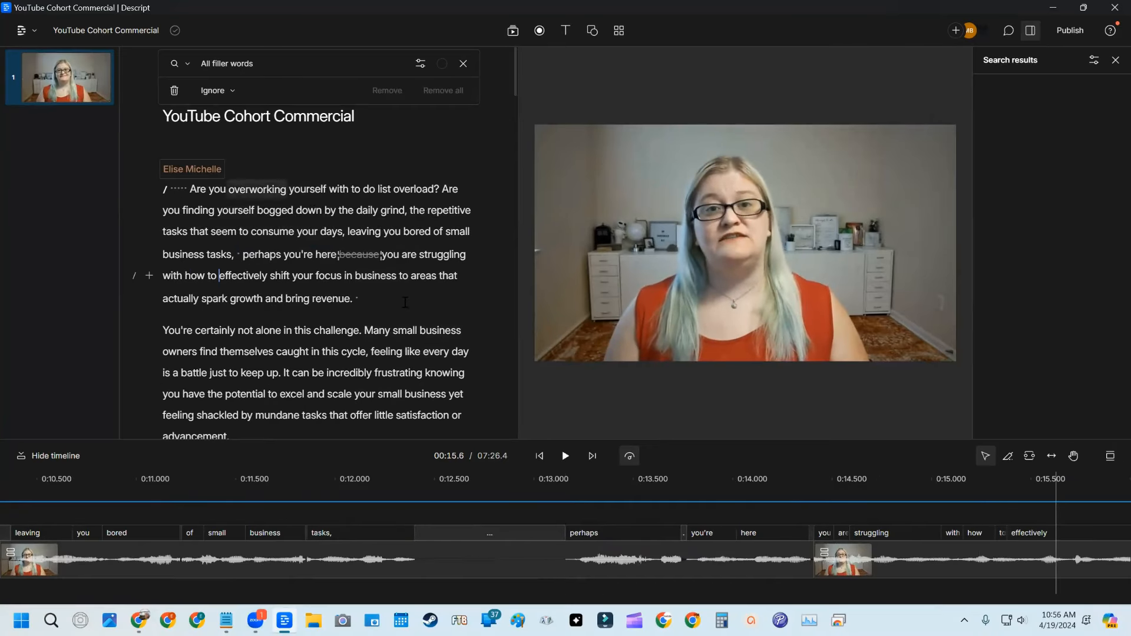
mouse_move(363, 259)
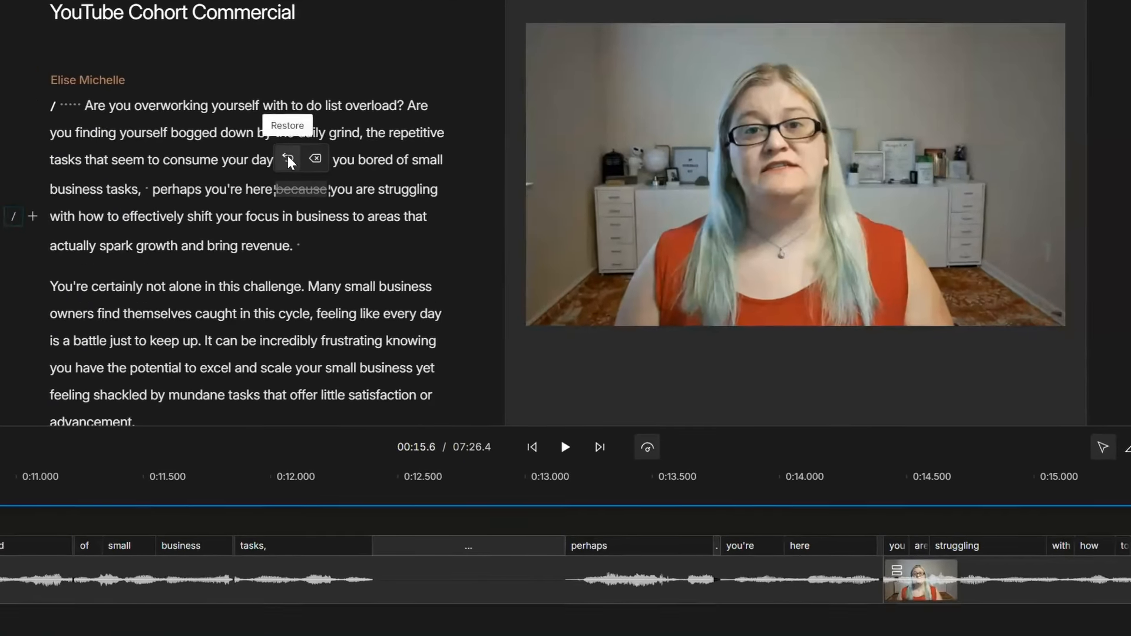
left_click(288, 159)
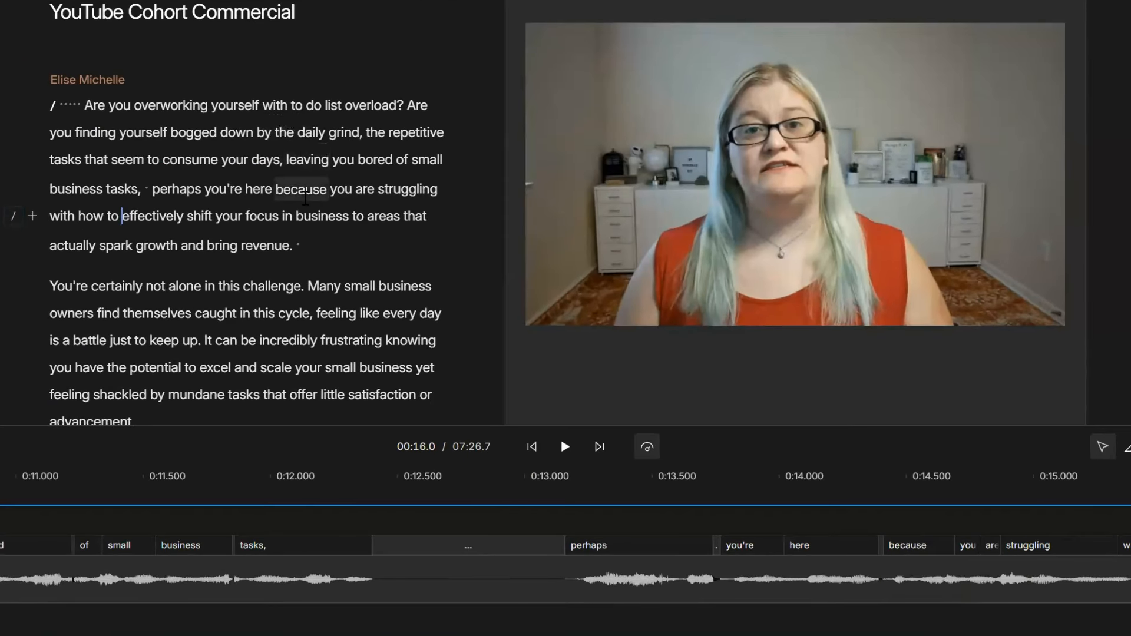
left_click(151, 189)
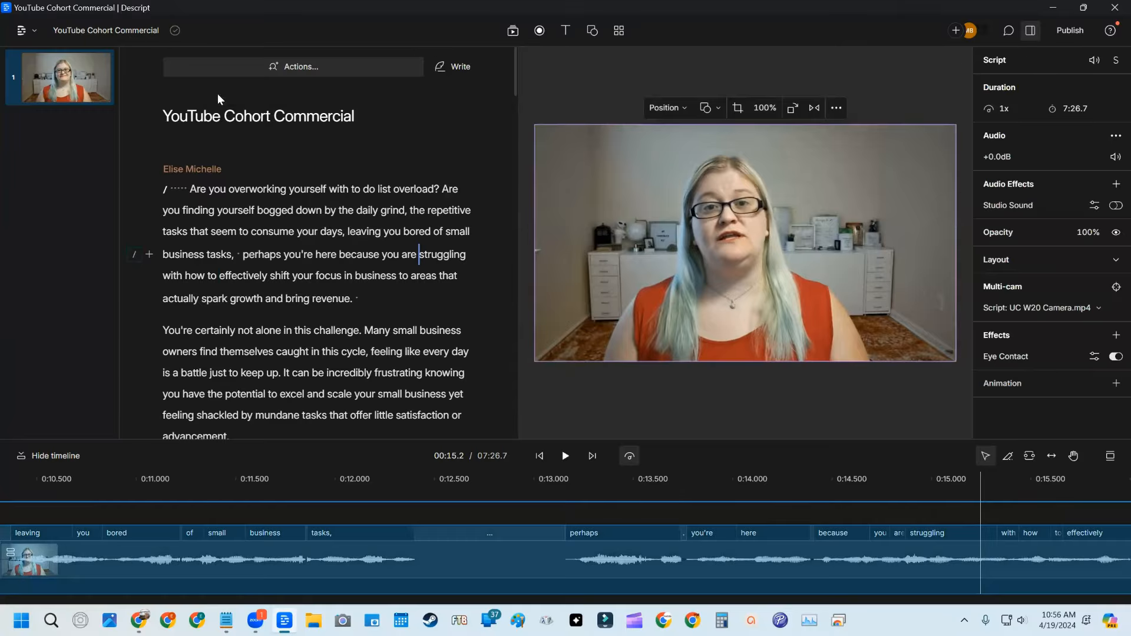
Search the script for word gaps of 1 second or more and select the gap after "Our approach involves,".
left_click(269, 64)
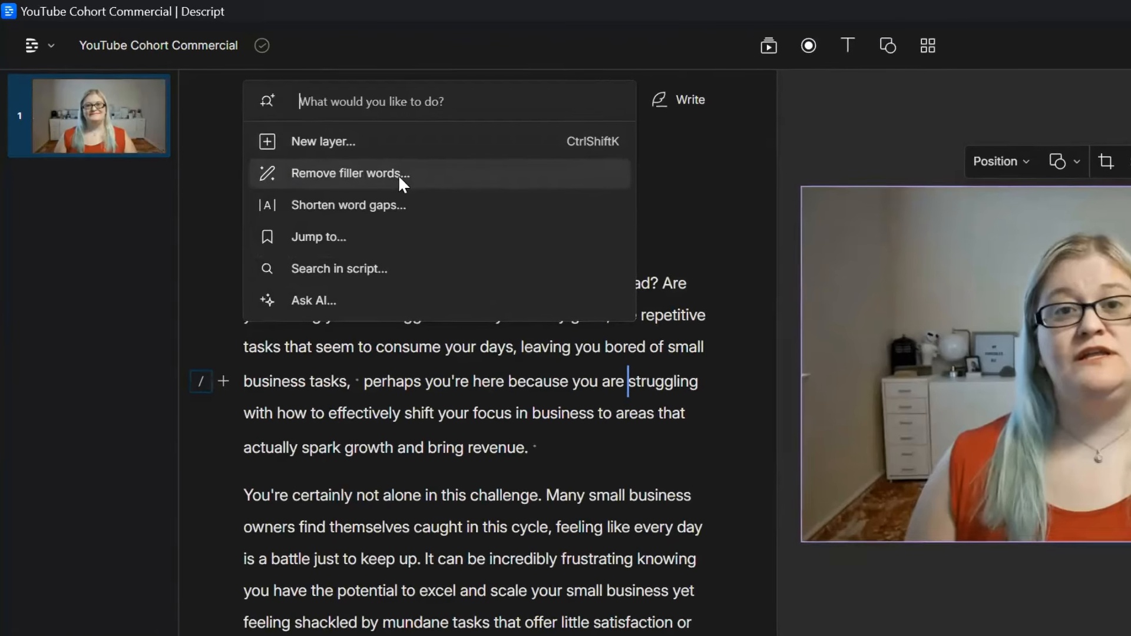
left_click(391, 210)
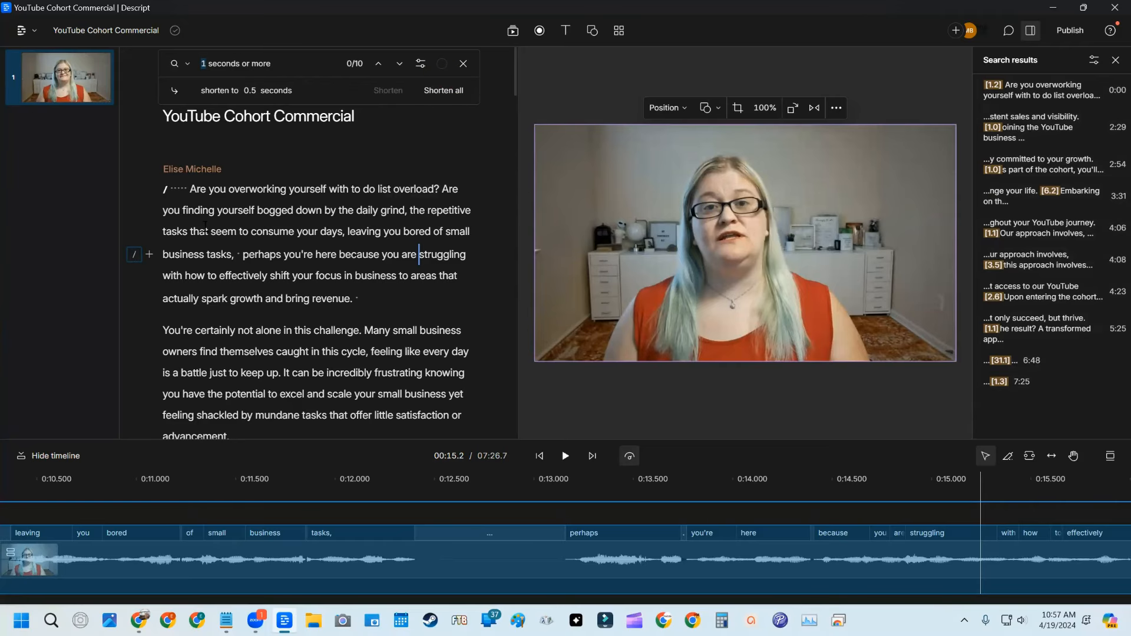
left_click(1023, 263)
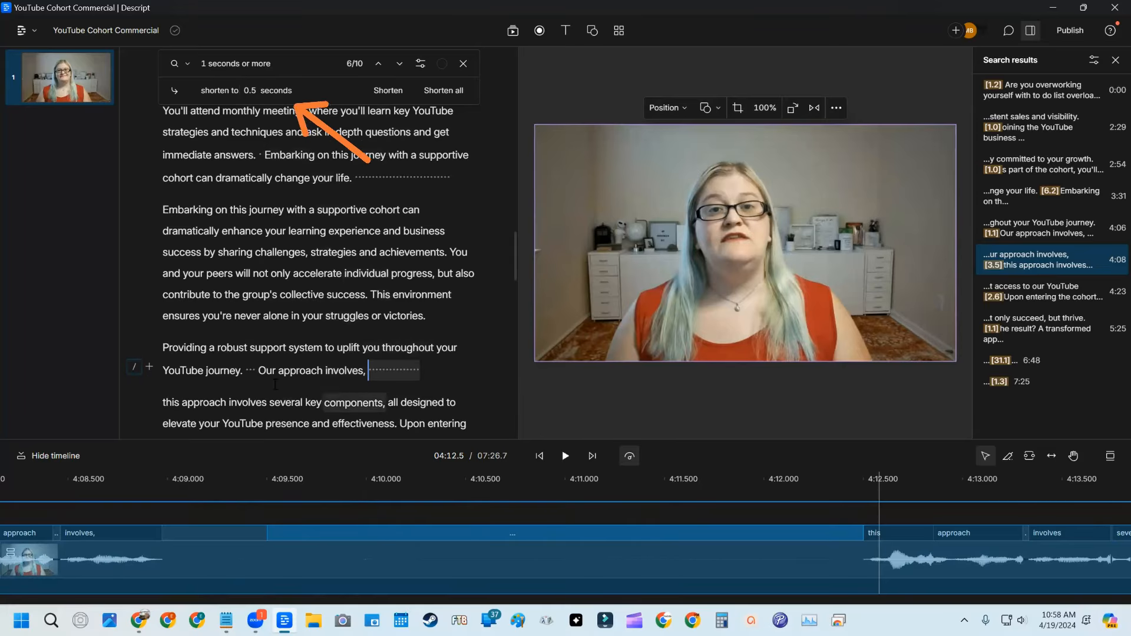
Play the passage from "Our approach involves," to hear the long pause that follows it.
key("shift+Right")
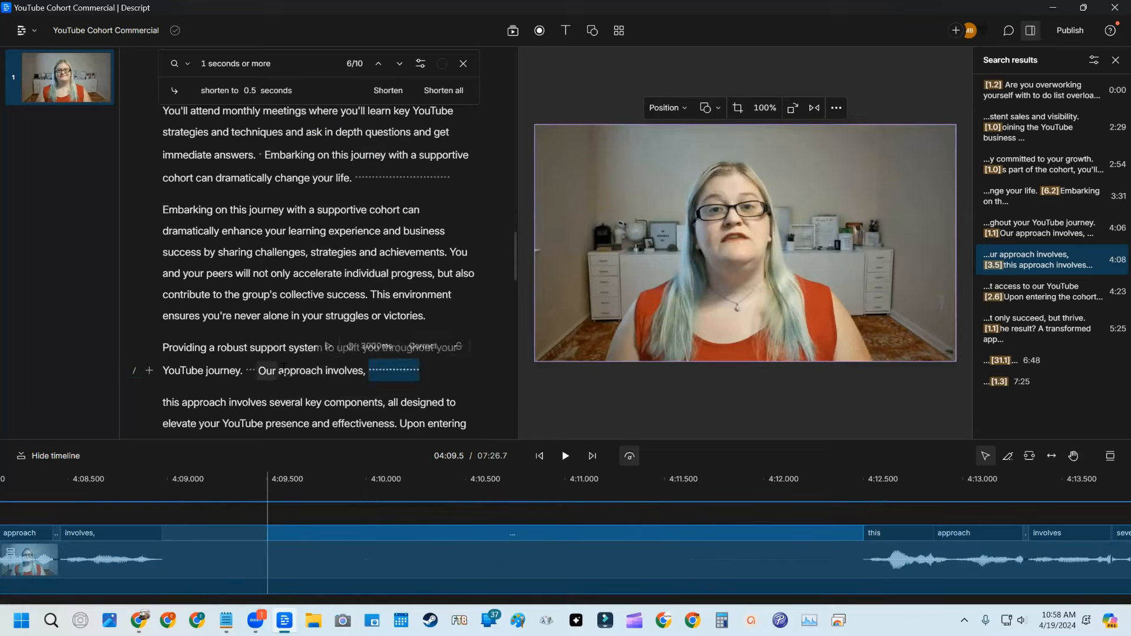
left_click(260, 370)
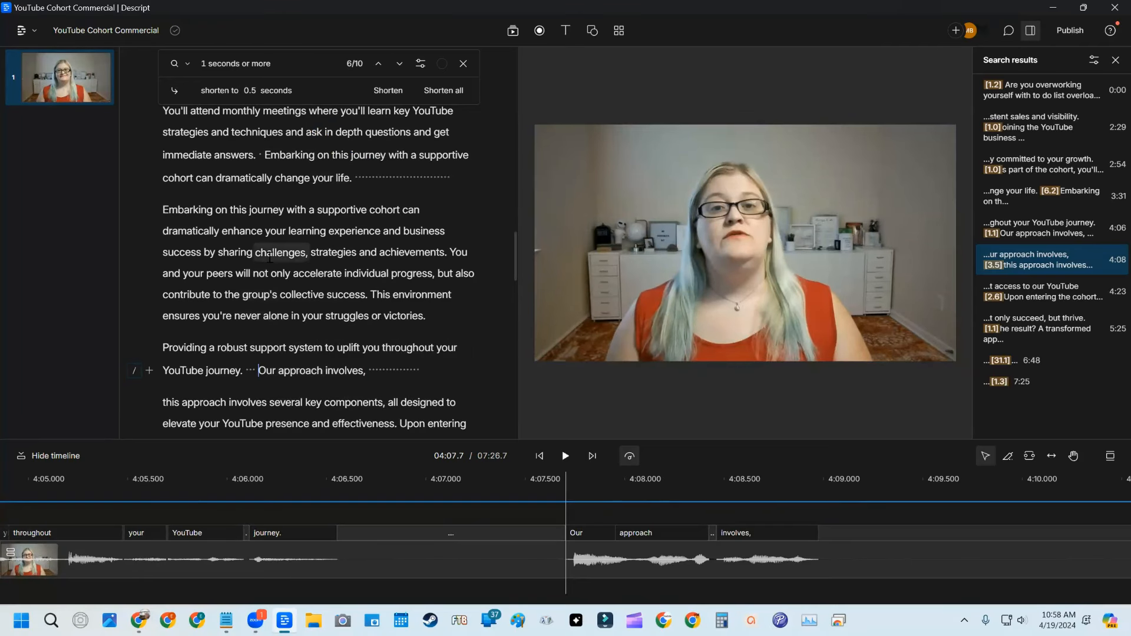
key("space")
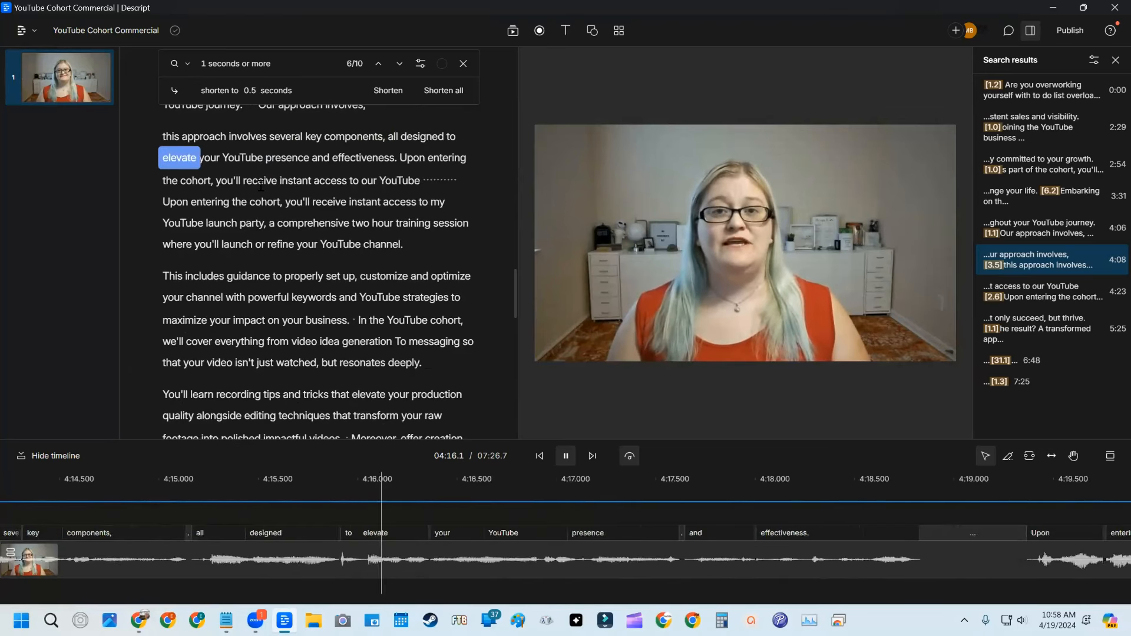
key("space")
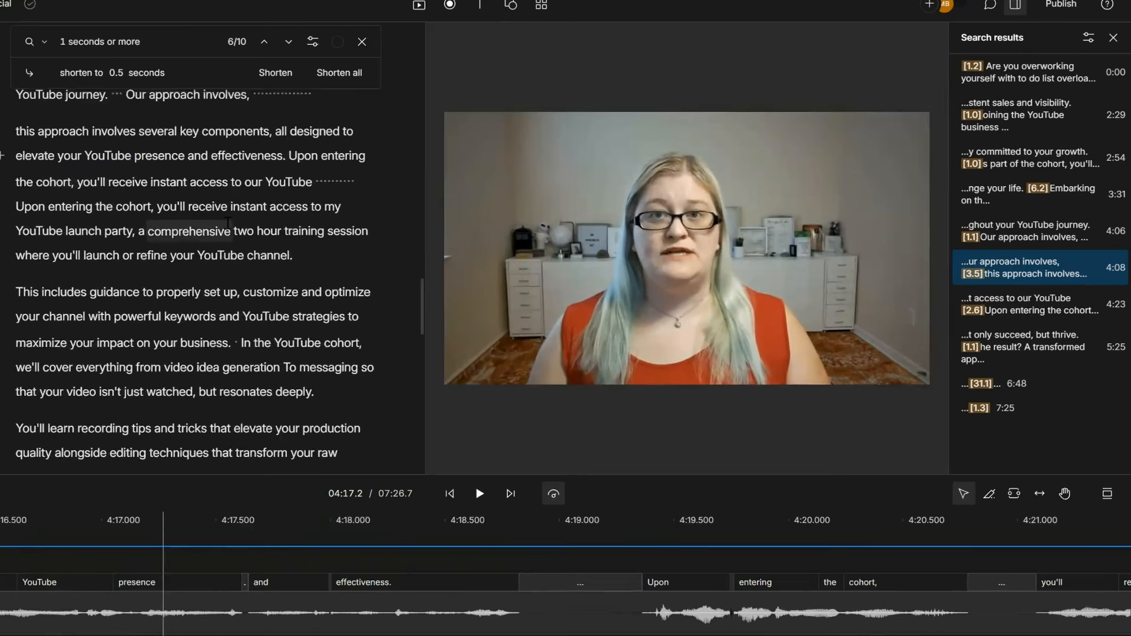
scroll(227, 222, "up", 3)
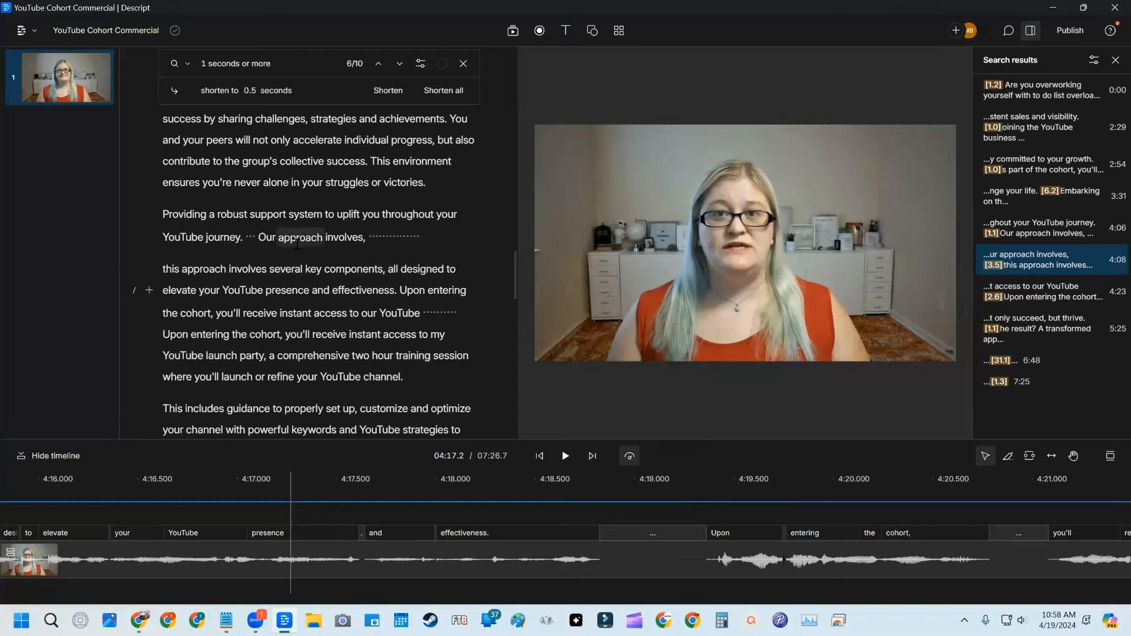
Try shortening the gap after "Our approach involves," to 0.5 seconds, check it by playback, and undo the change.
left_click(260, 237)
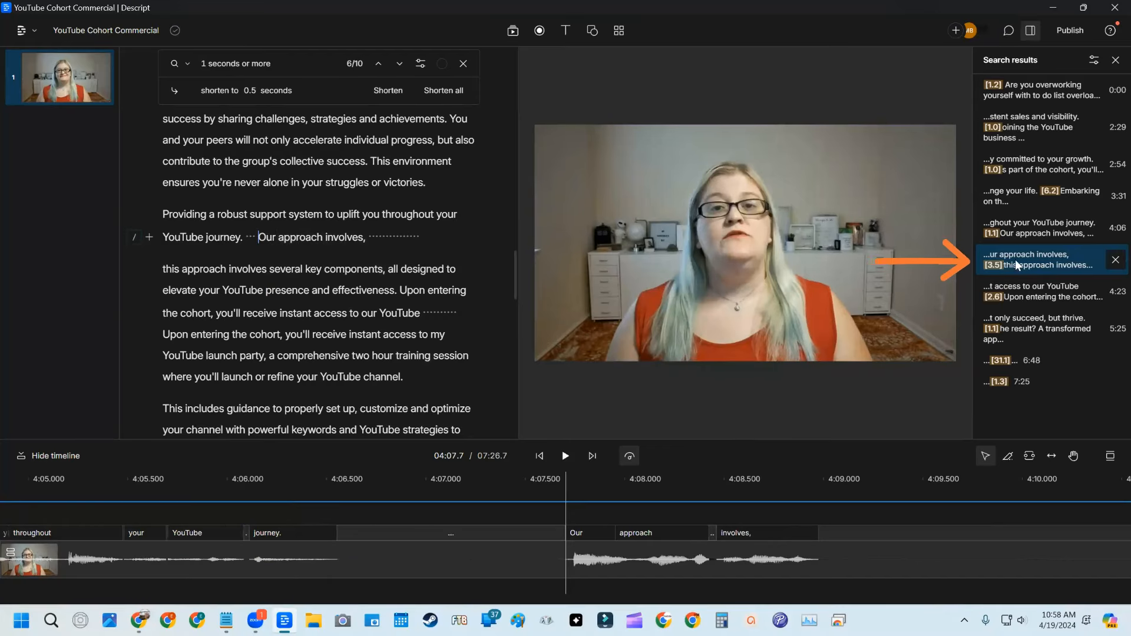
left_click(388, 92)
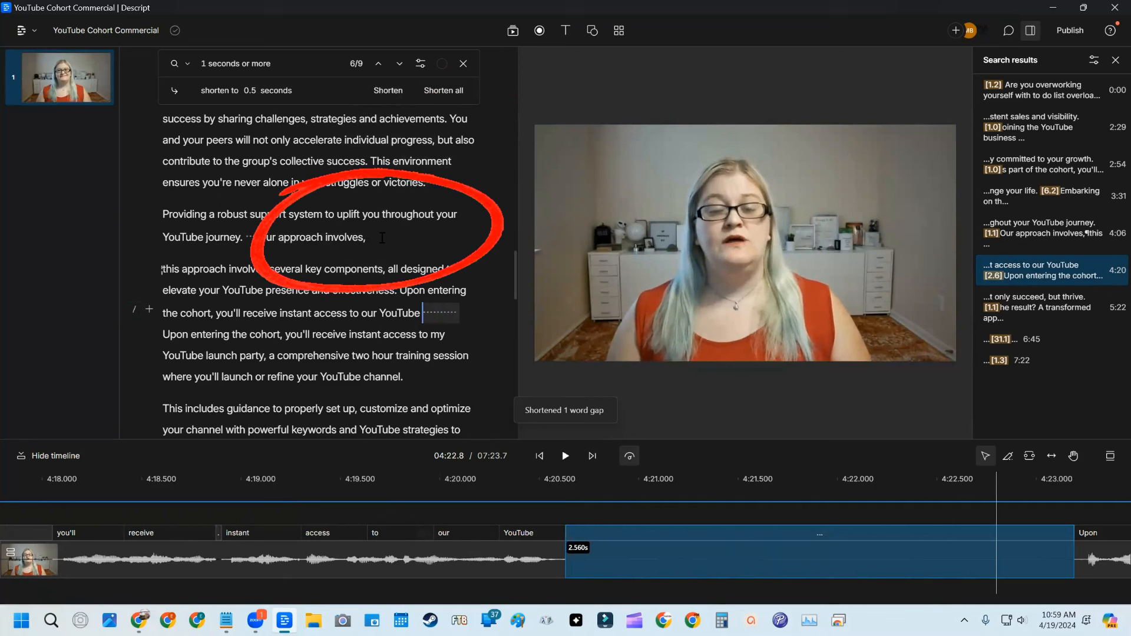
left_click(260, 238, "shift")
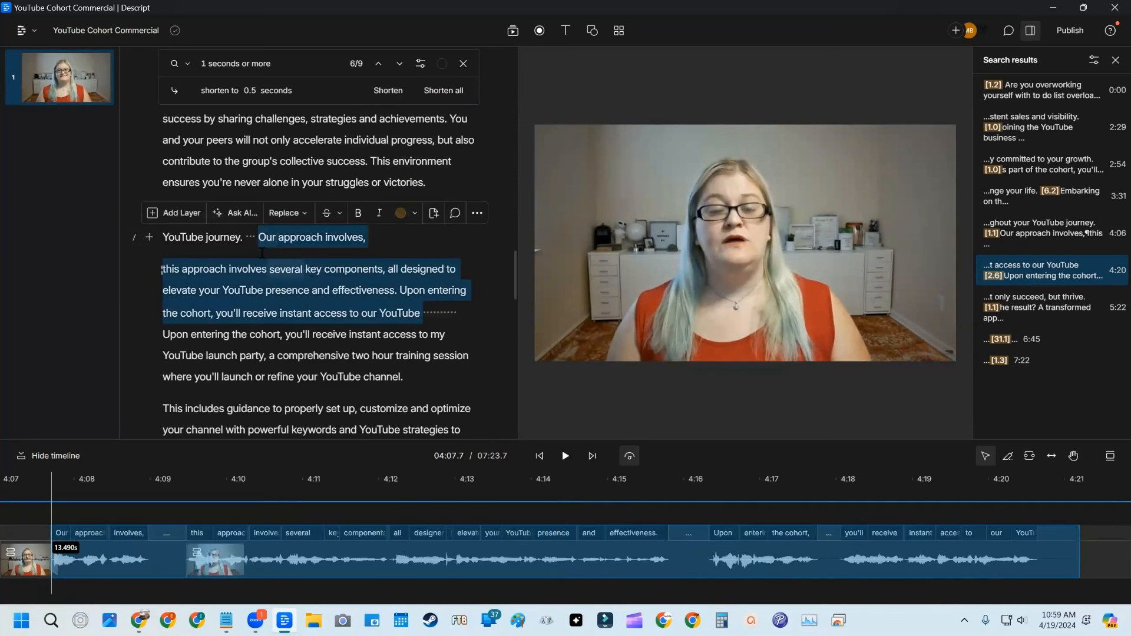
left_click(263, 236)
key("space")
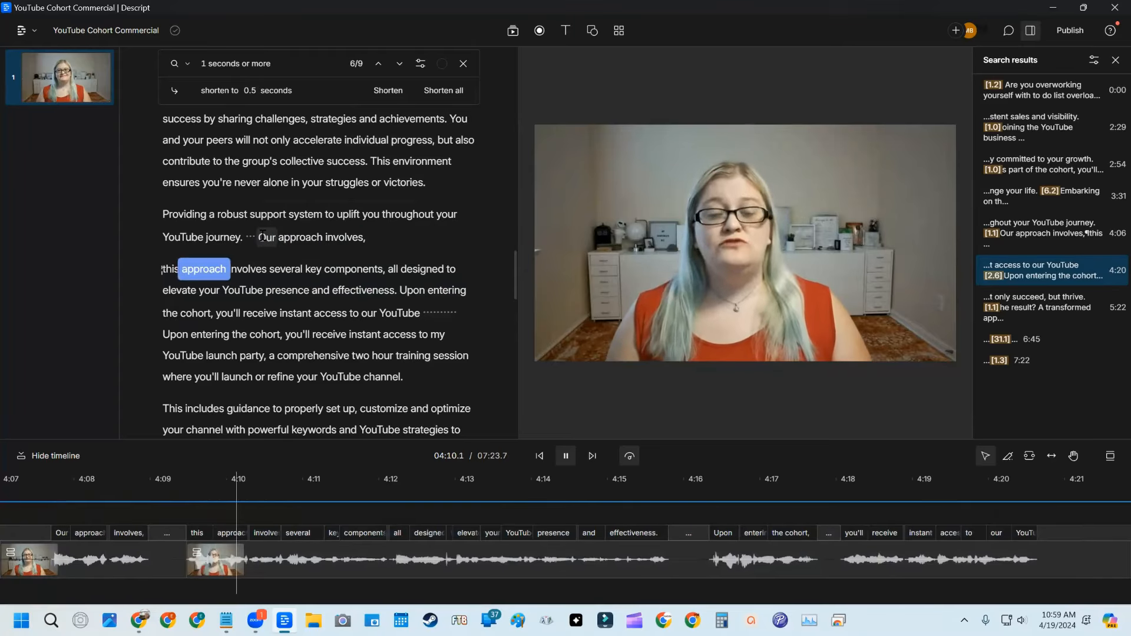
key("space")
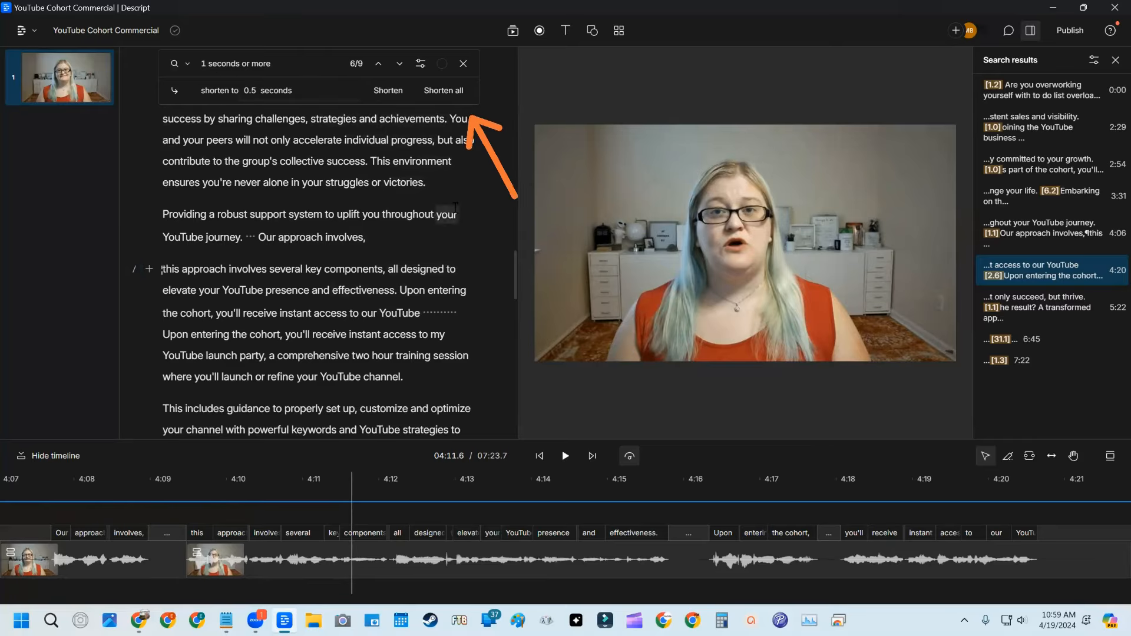
key("ctrl+z")
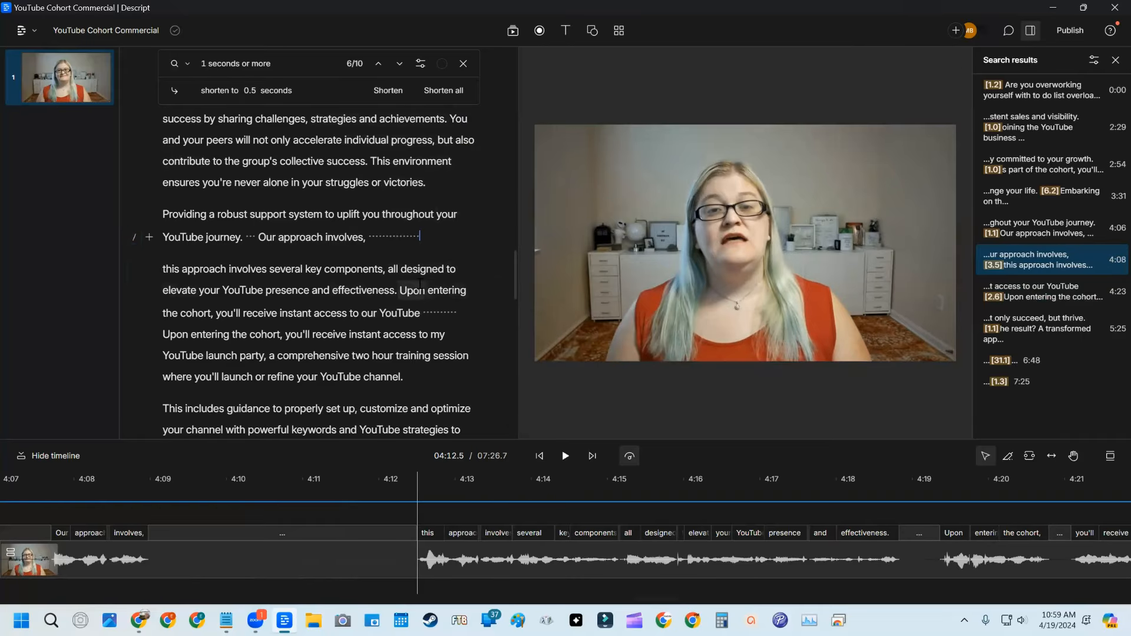
Shorten all word gaps of 1 second or more in the script to 0.5 seconds.
scroll(321, 253, "up", 20)
scroll(321, 254, "up", 1)
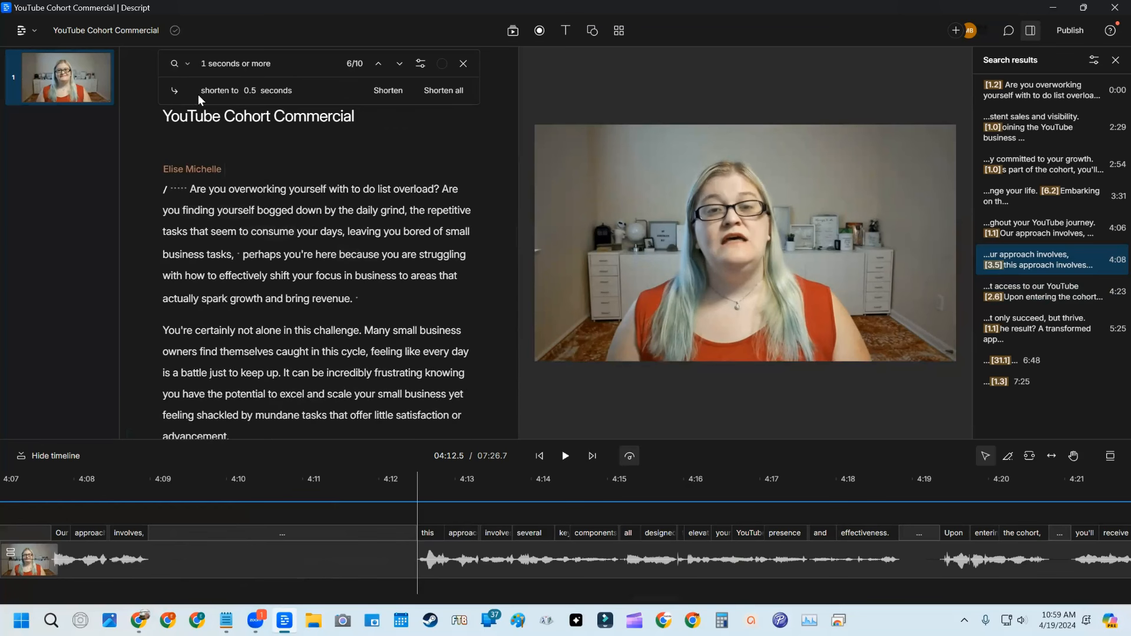
left_click(457, 93)
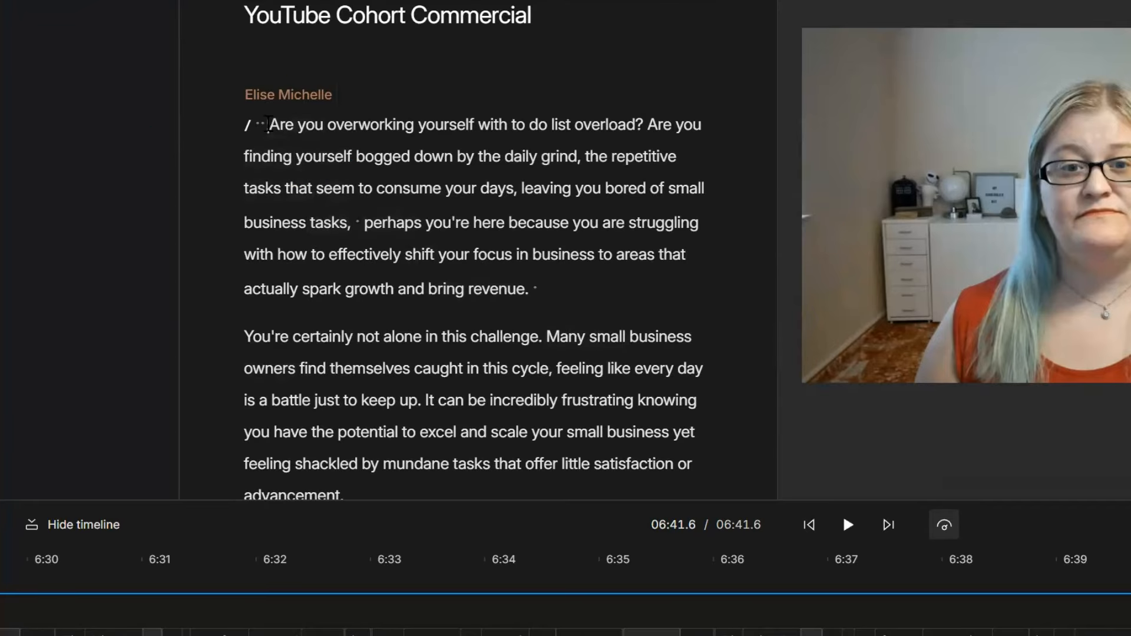
Examine the word gap and restore removed media options for the gap before "Are you overworking yourself" at the script's start.
right_click(265, 125)
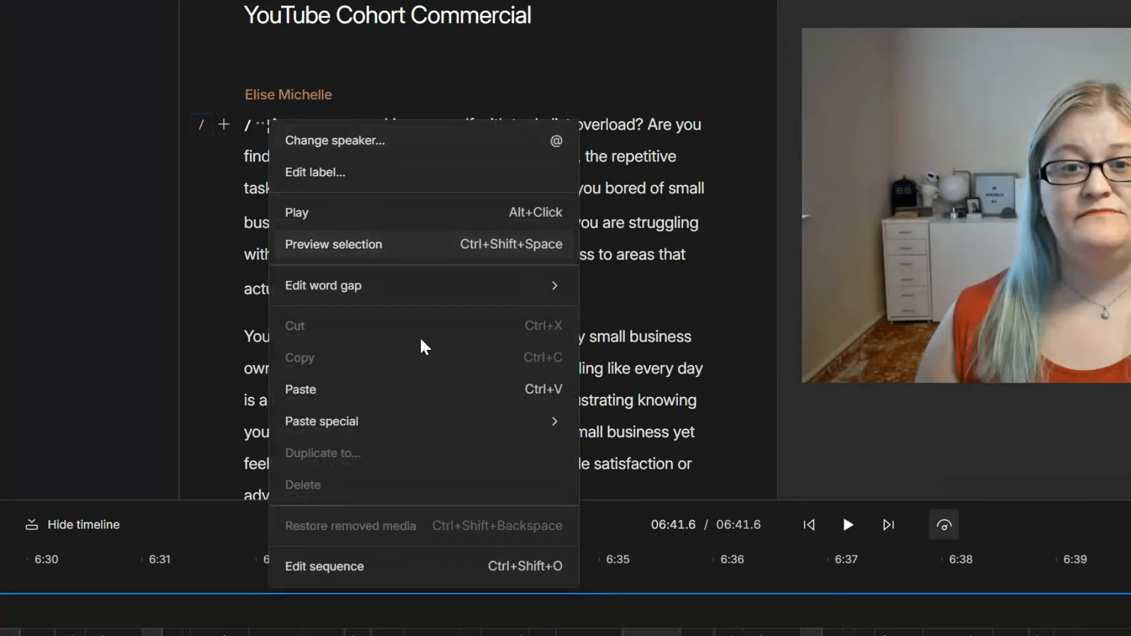
mouse_move(371, 289)
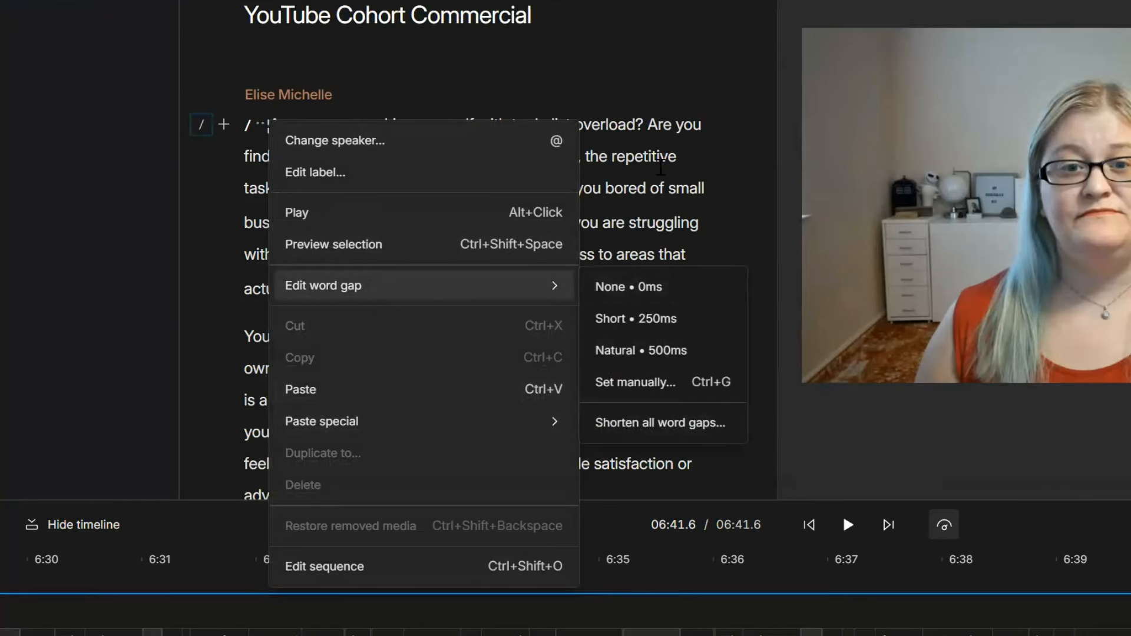
left_click(657, 161)
right_click(271, 124)
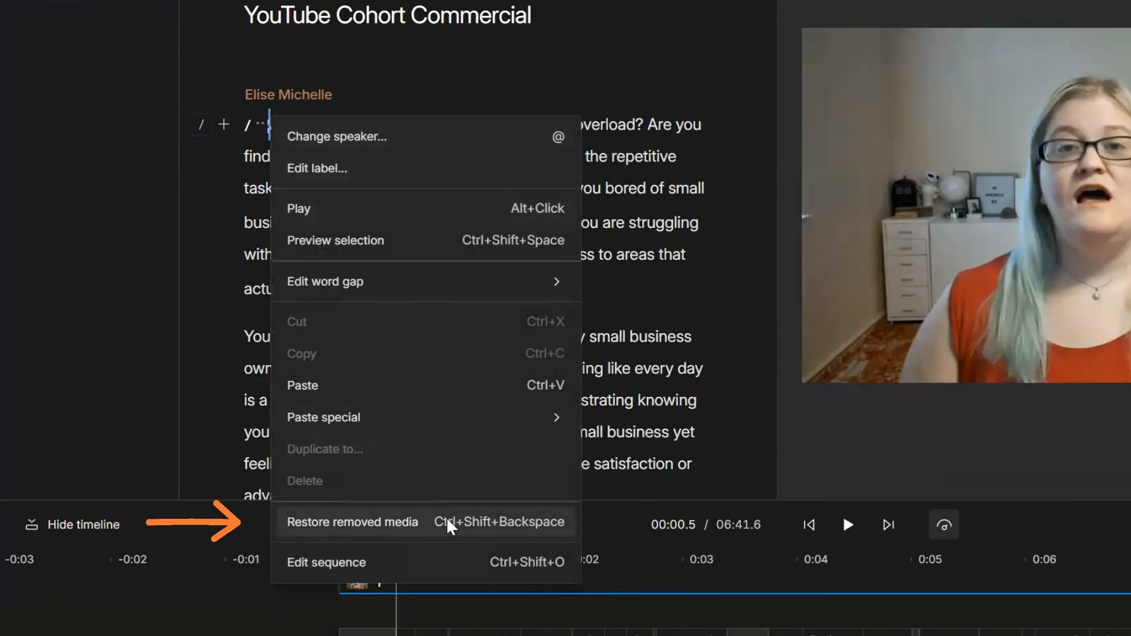
left_click(637, 269)
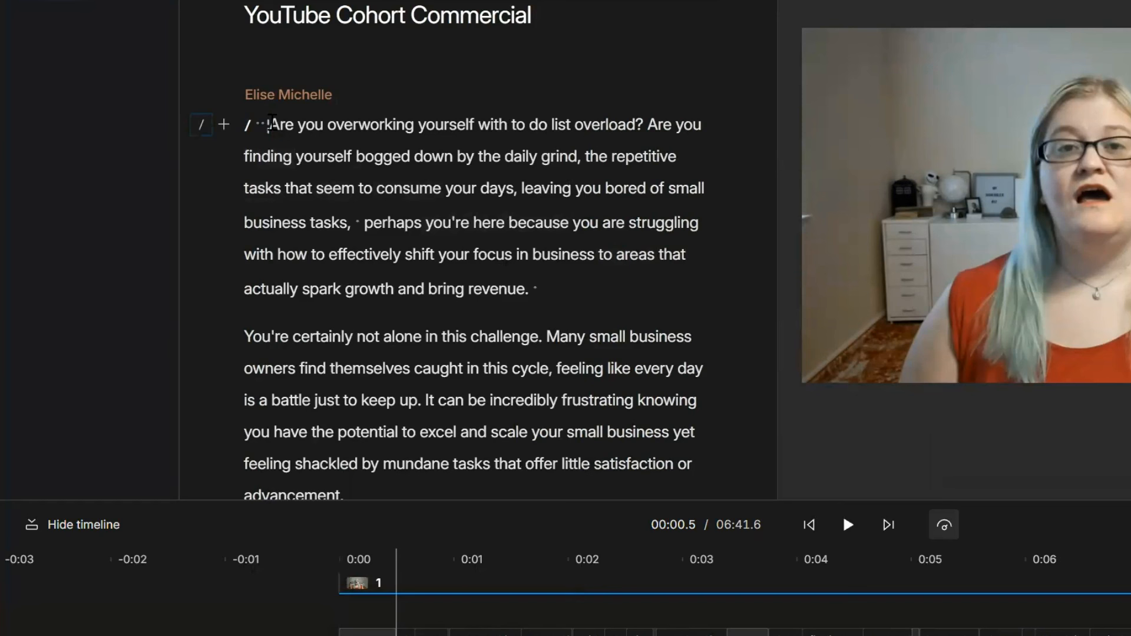
Strike out the word gap before "Are you overworking yourself" and play the opening from 0:00 to check it.
left_click(266, 125)
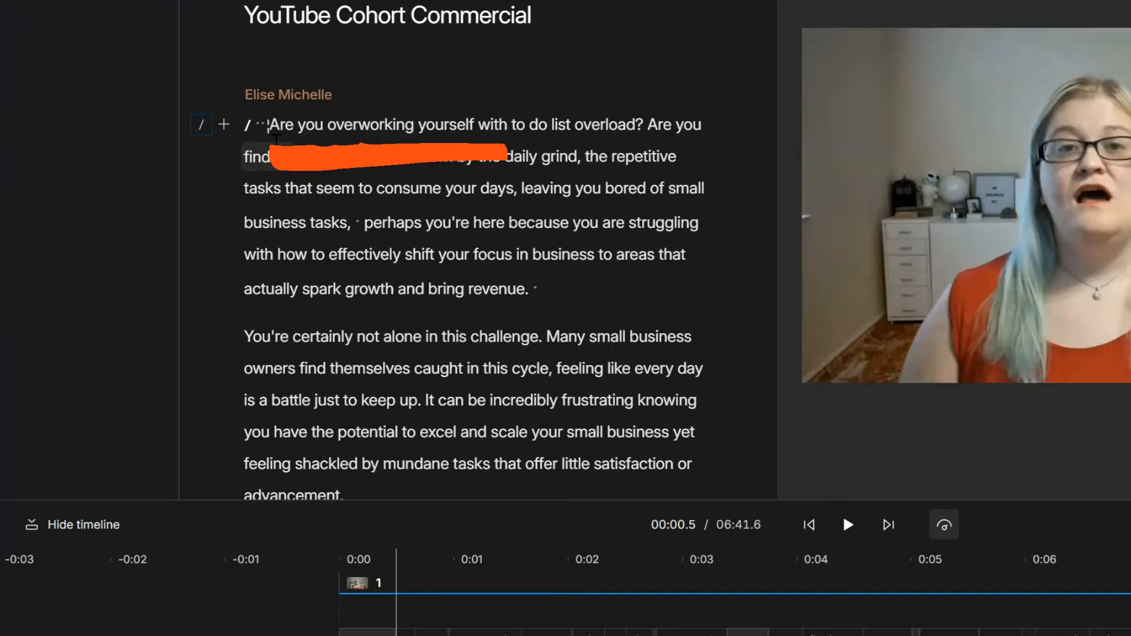
left_click(265, 123)
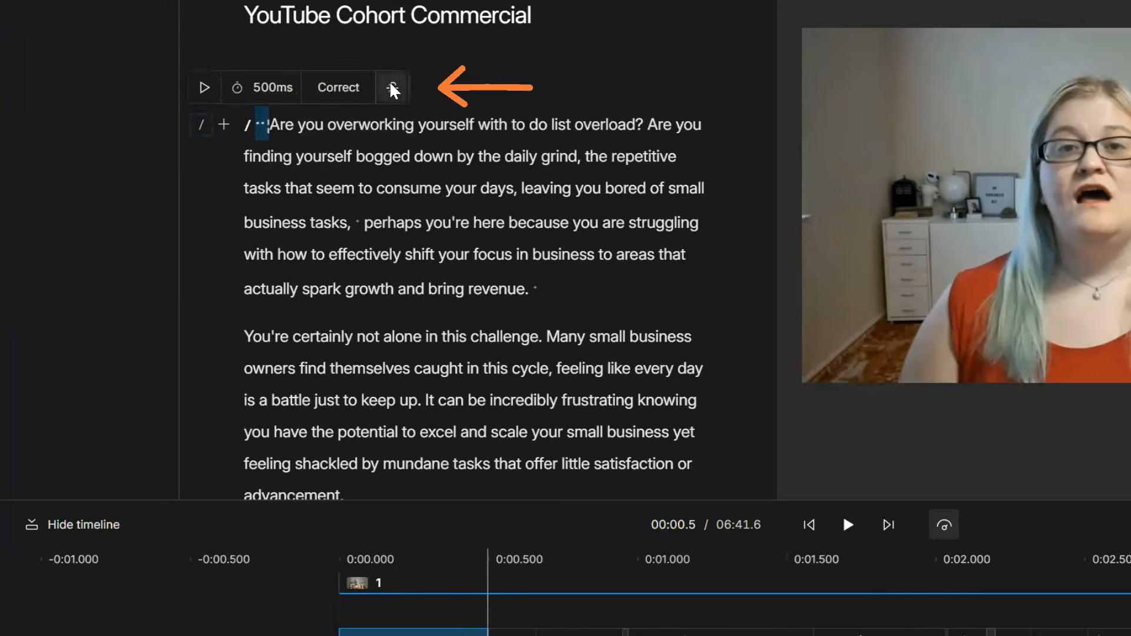
left_click(392, 88)
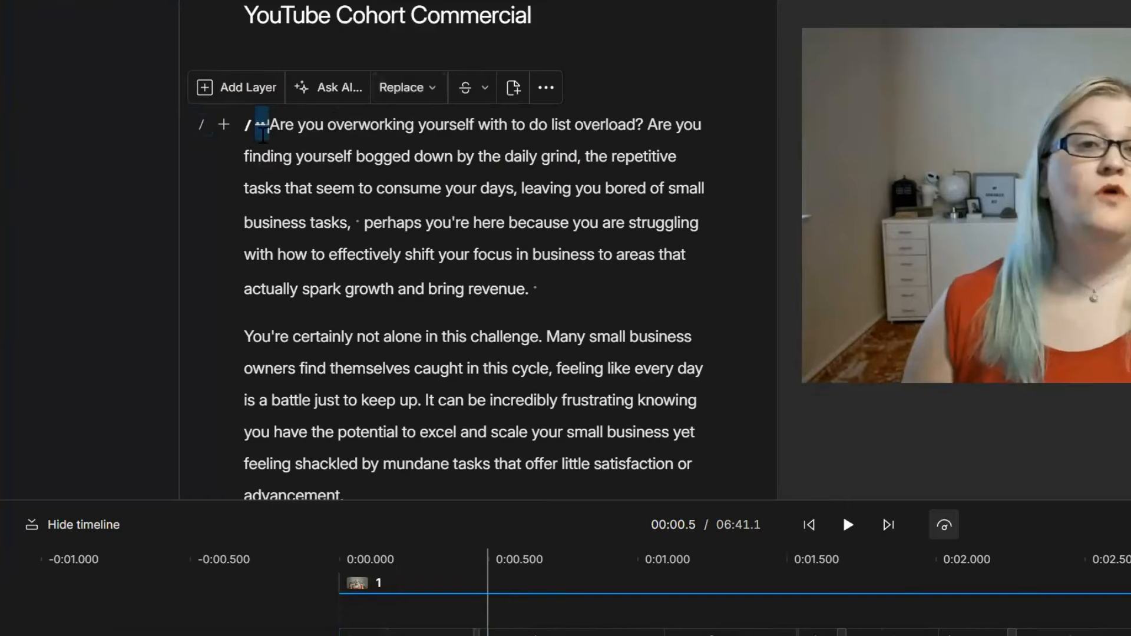
left_click(341, 557)
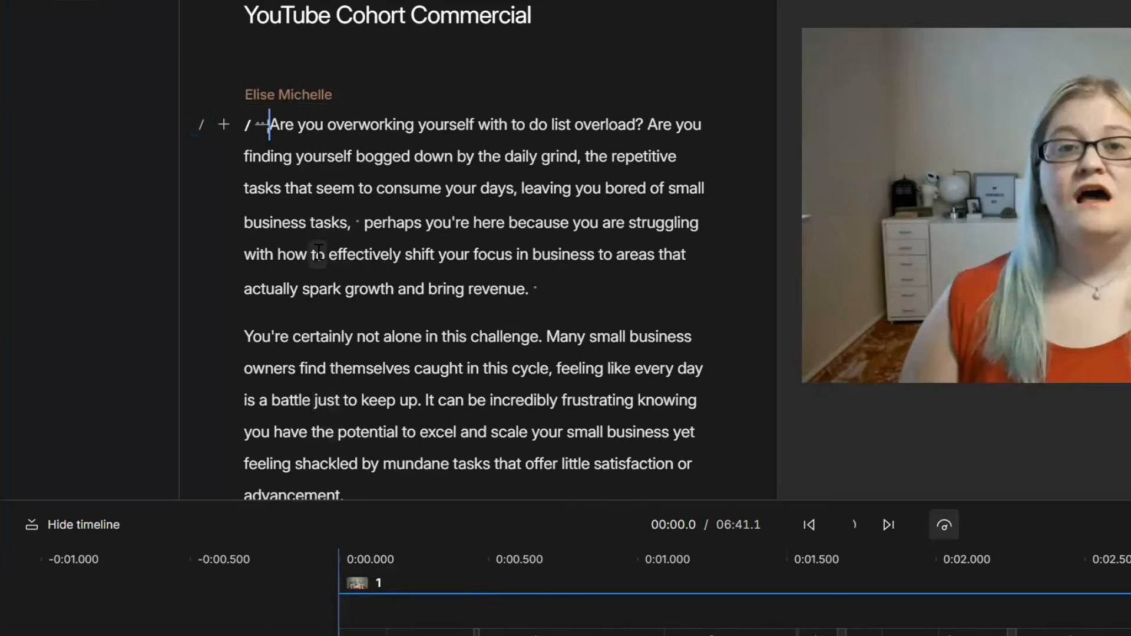
key("space")
key("space")
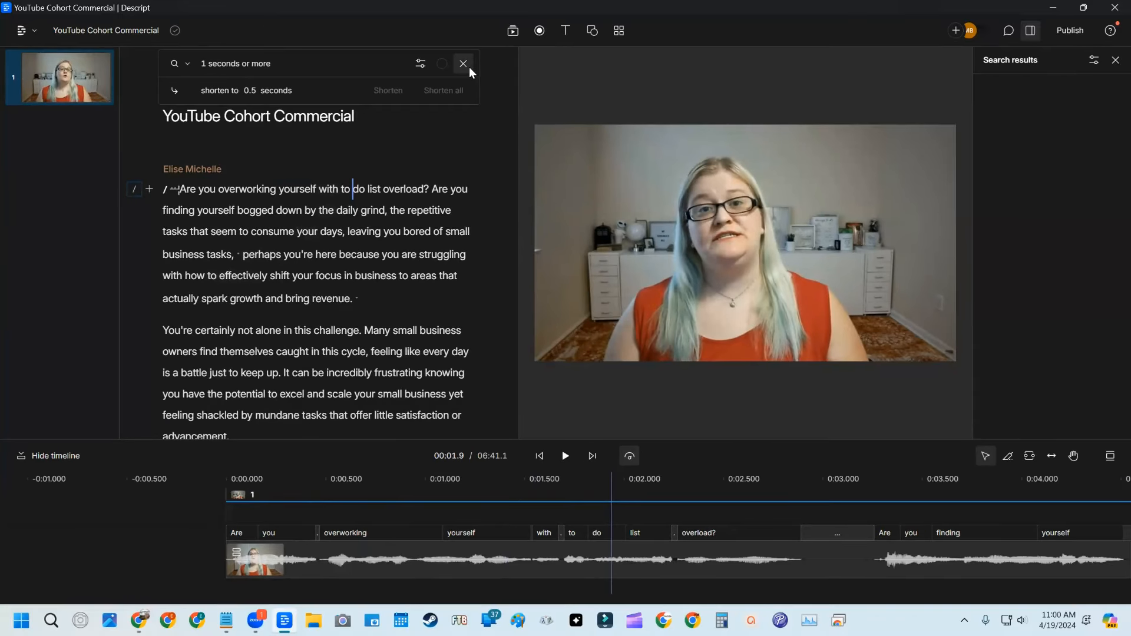
Close the word gap search and ask the AI to detect and delete all the repeated takes from this recording.
left_click(618, 212)
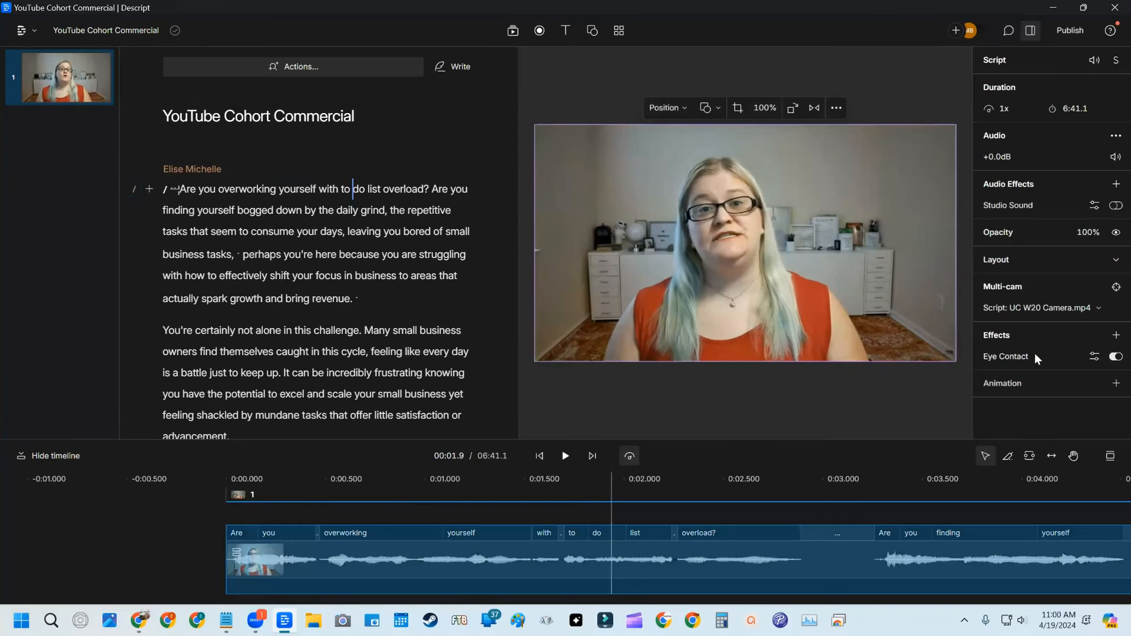
left_click(306, 65)
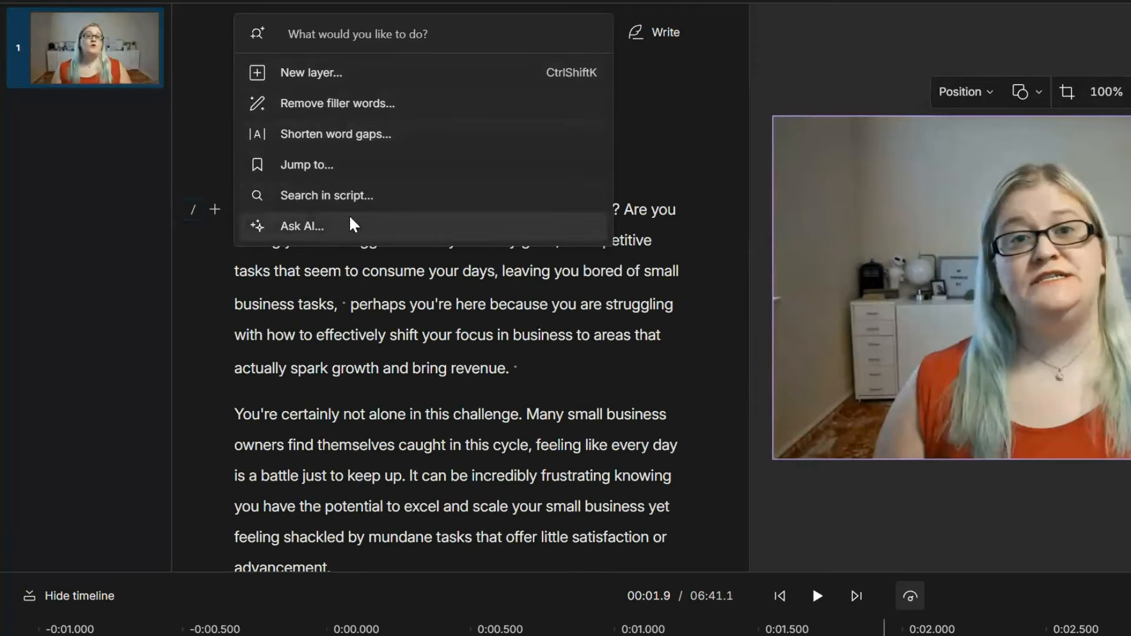
left_click(295, 228)
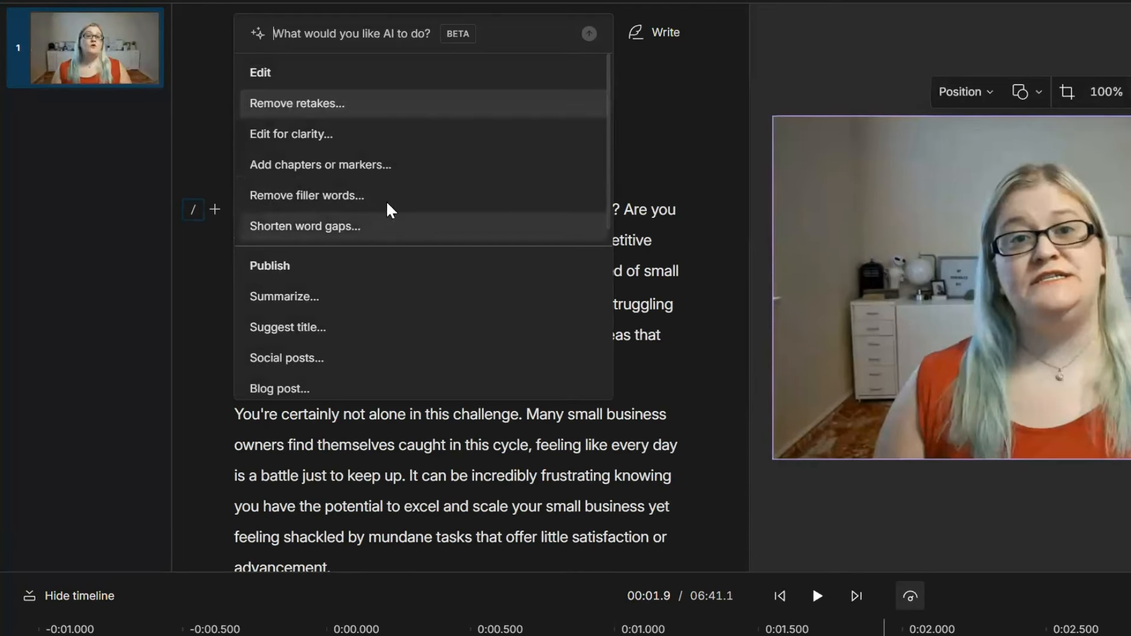
left_click(409, 107)
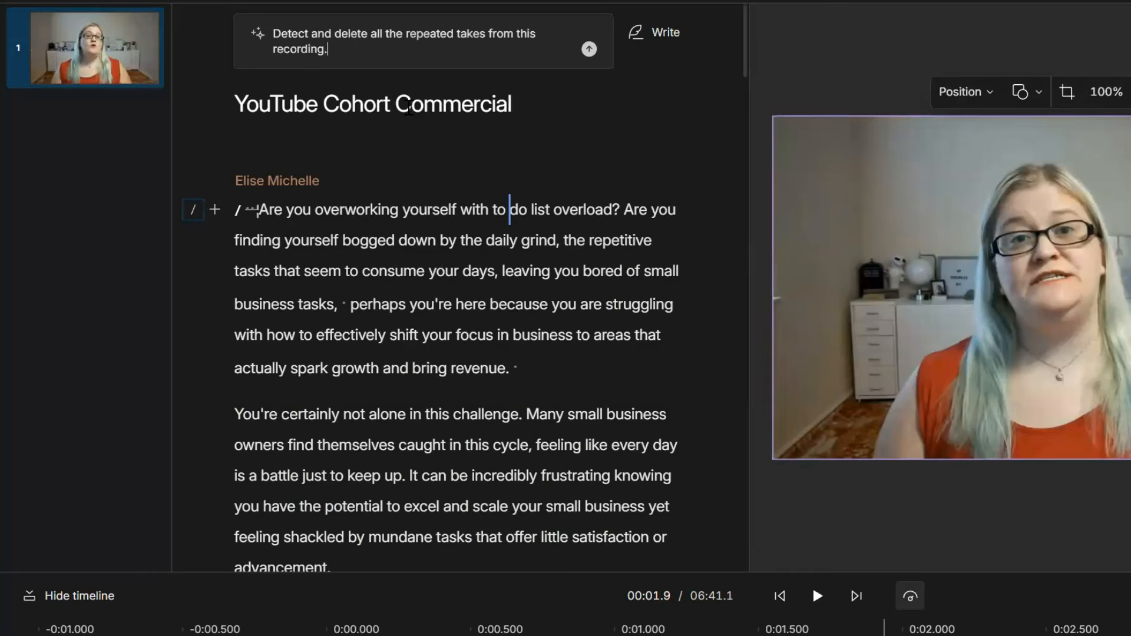
left_click(589, 50)
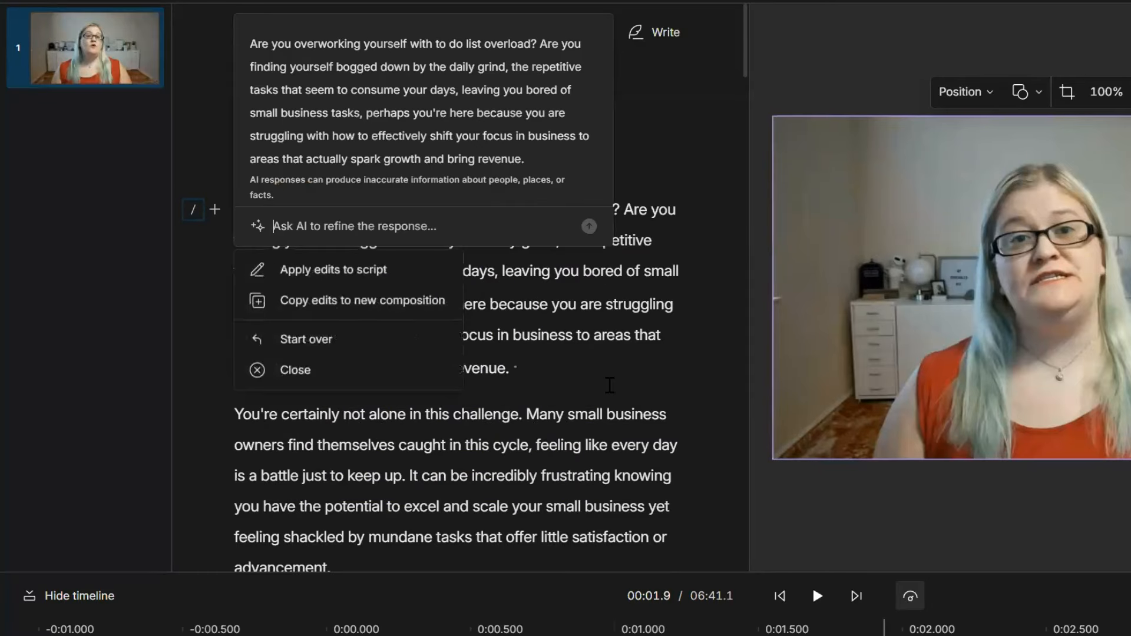
Review the AI's proposed retake removals through to the closing lines and compare them with the end of the script.
scroll(377, 85, "down", 10)
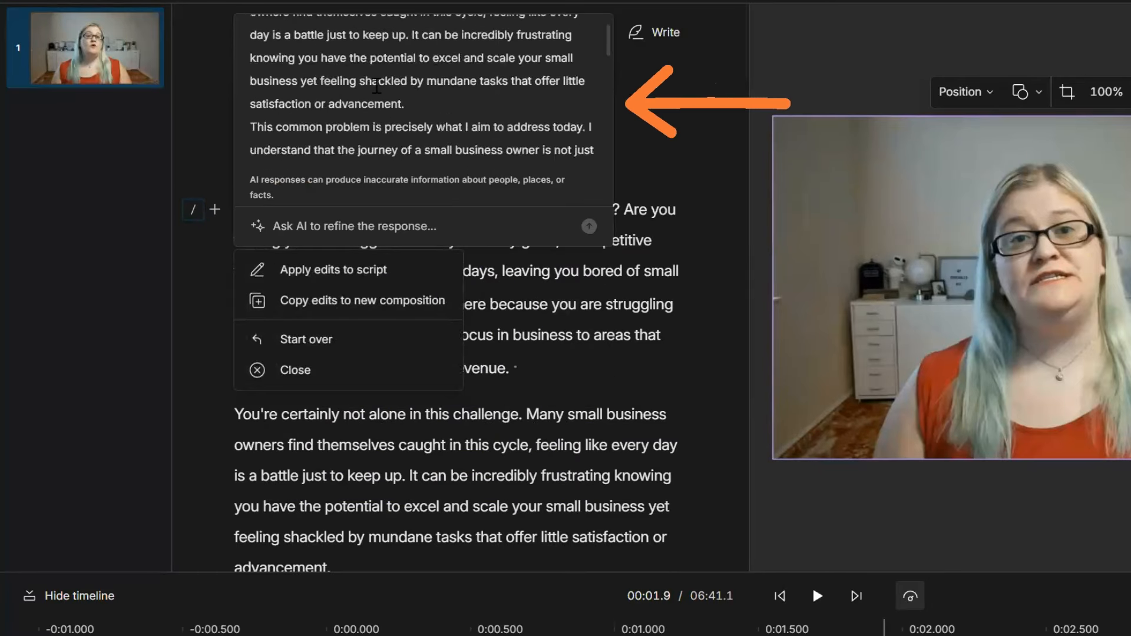
scroll(377, 86, "down", 10)
scroll(377, 85, "up", 15)
scroll(377, 86, "up", 3)
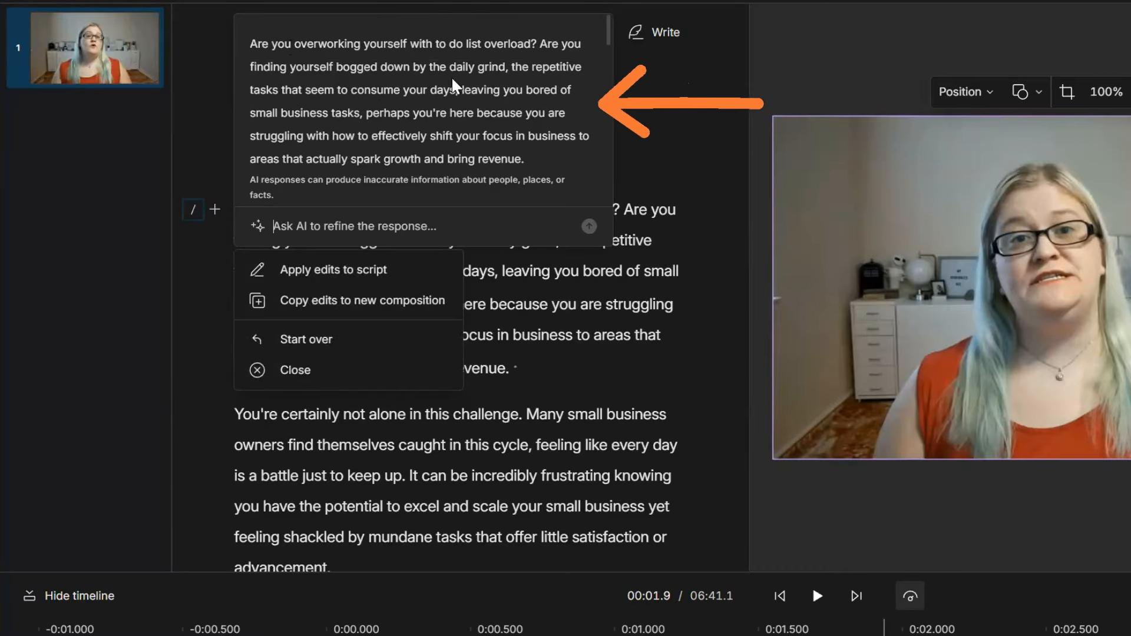
scroll(481, 88, "down", 3)
scroll(481, 82, "down", 15)
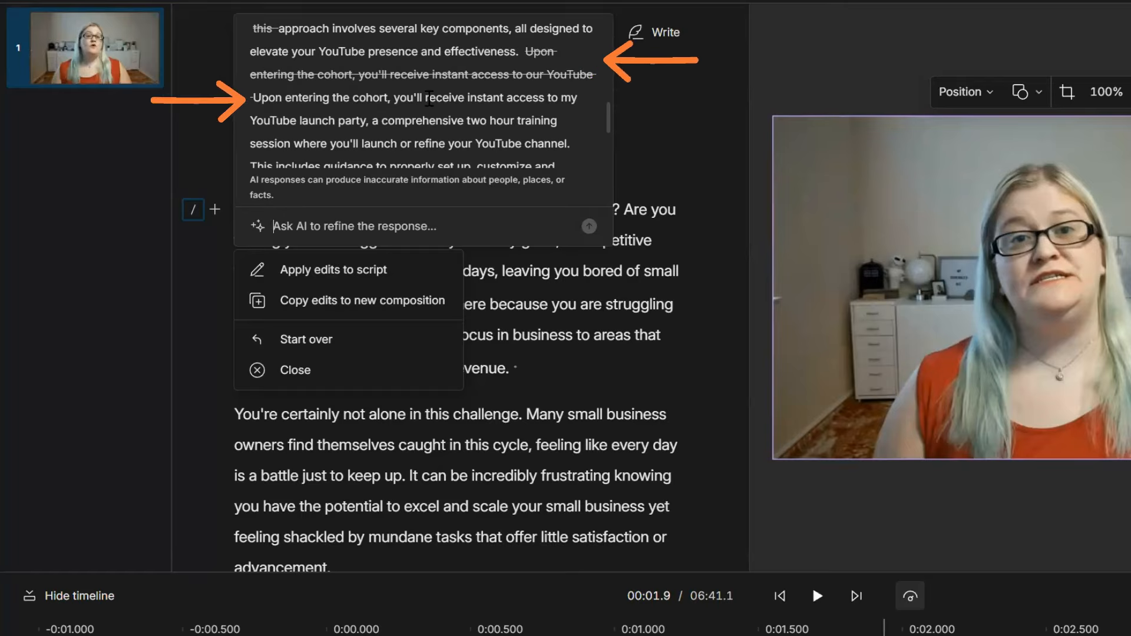
scroll(515, 102, "down", 10)
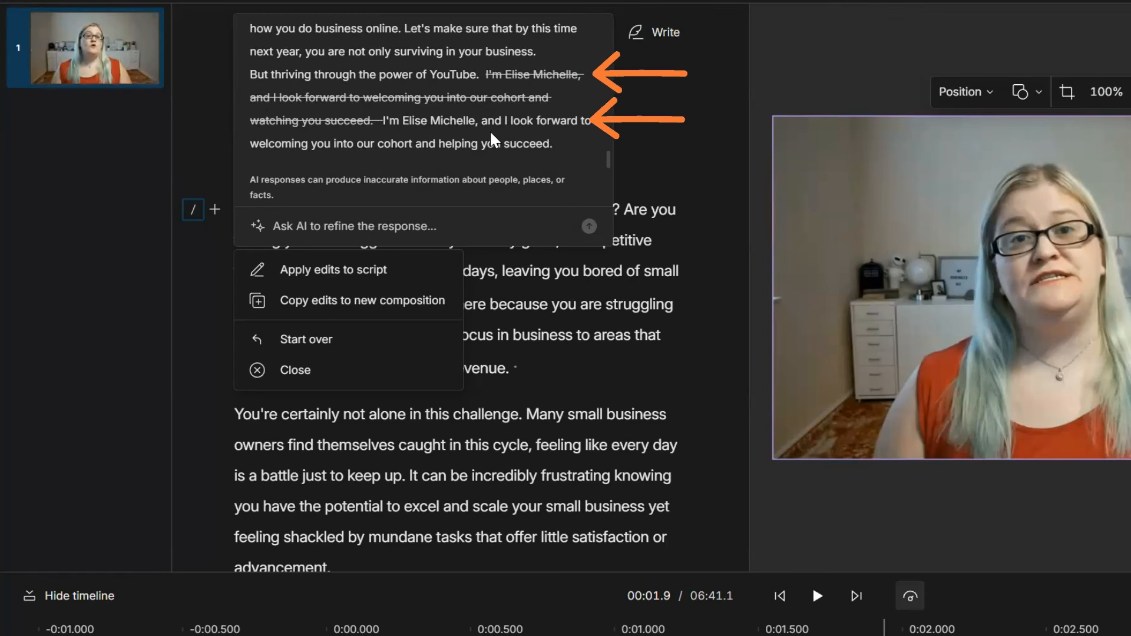
left_click(600, 365)
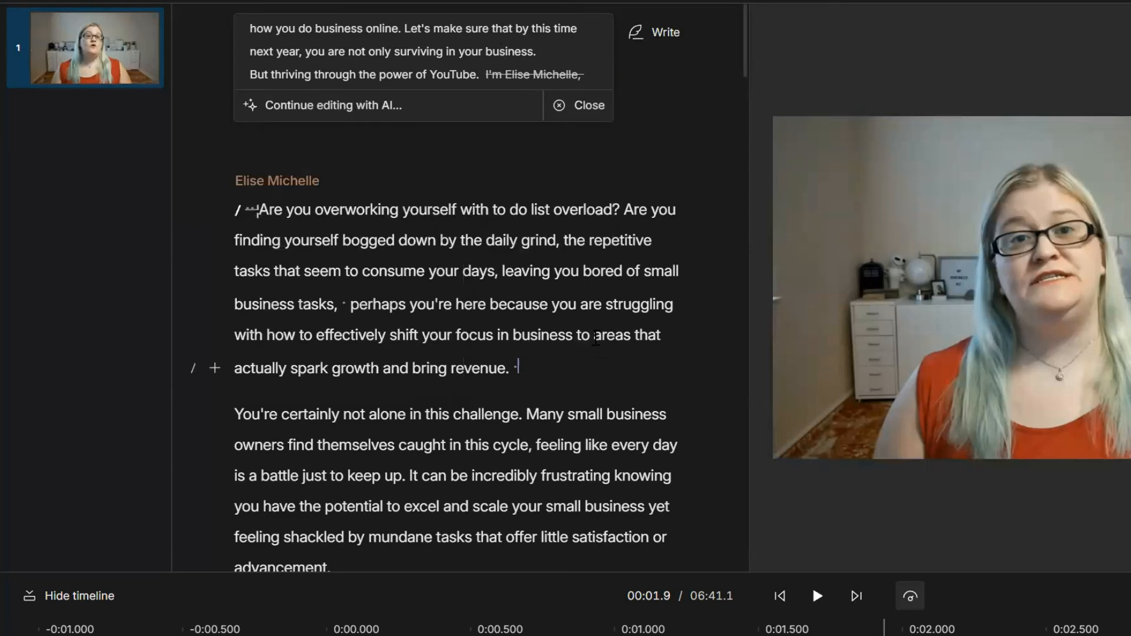
key("ctrl+End")
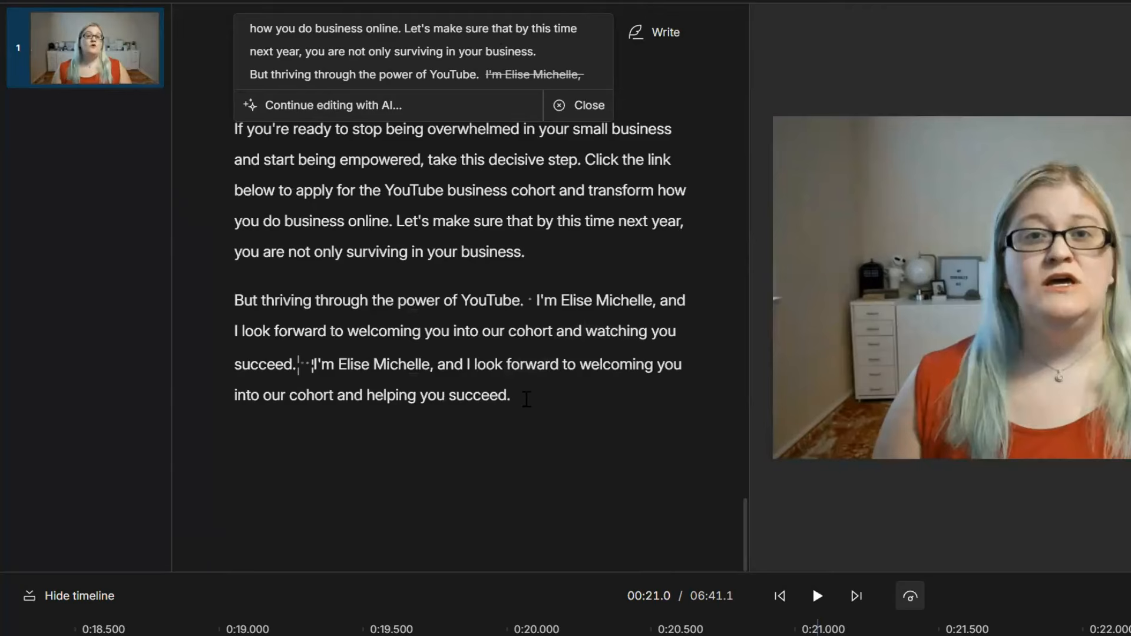
Apply the AI's retake removals to the script, check the closing paragraph, and close the AI response.
left_click(463, 67)
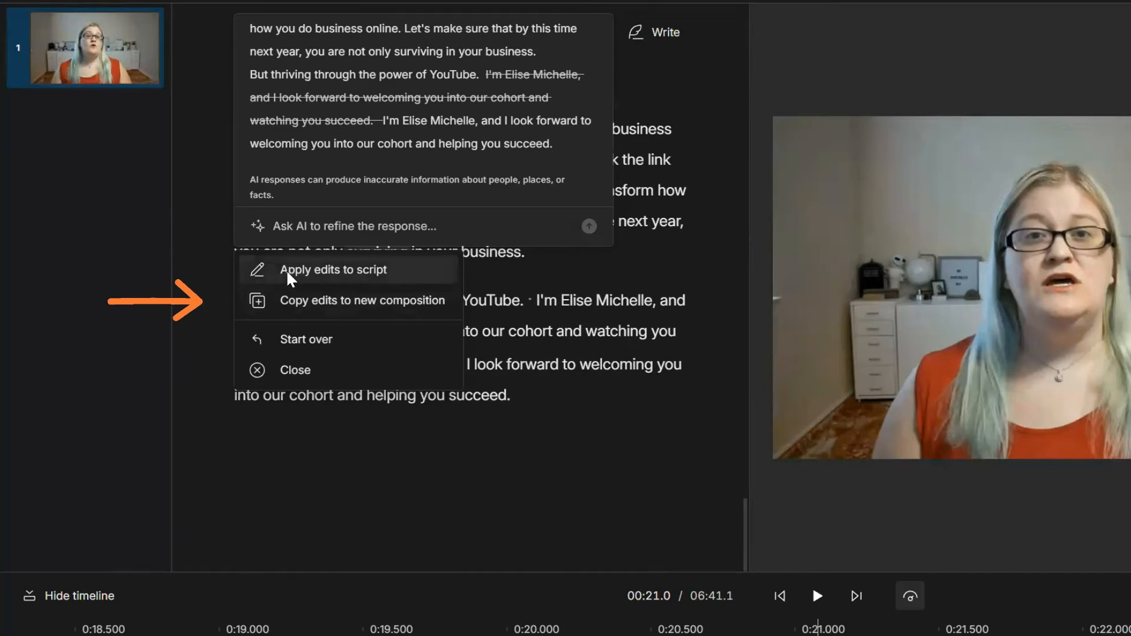
left_click(332, 272)
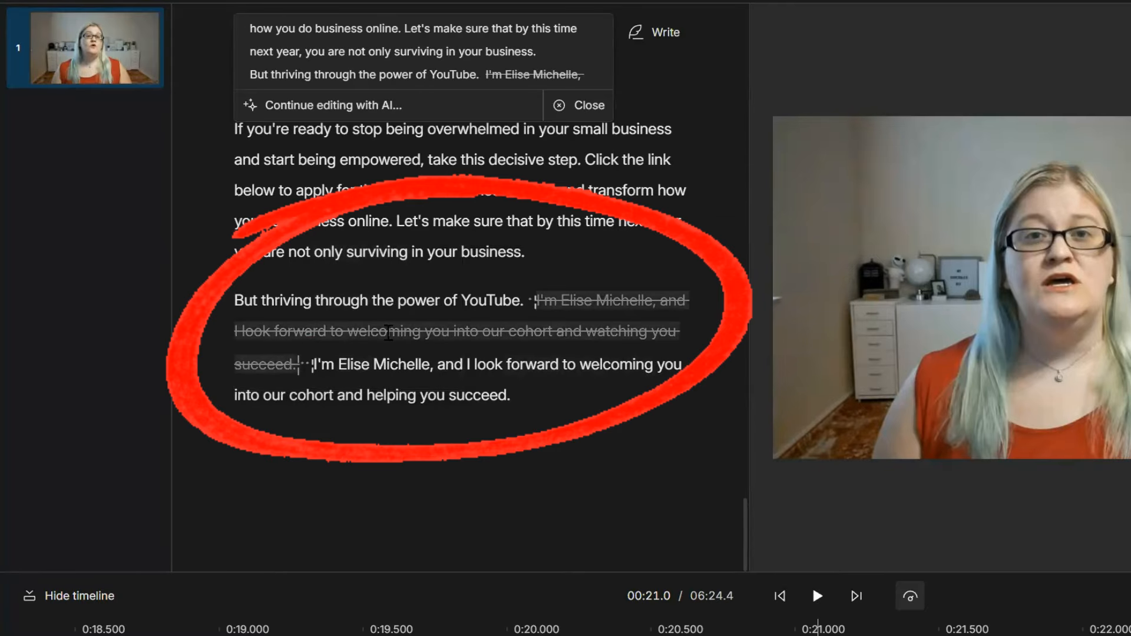
mouse_move(271, 346)
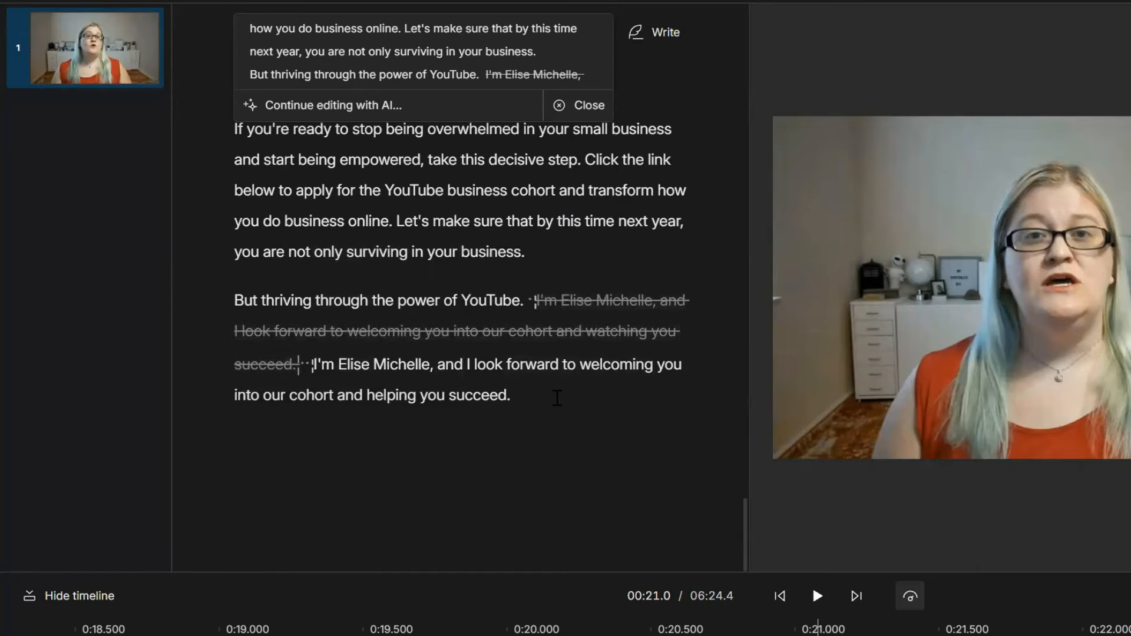
scroll(556, 397, "up", 20)
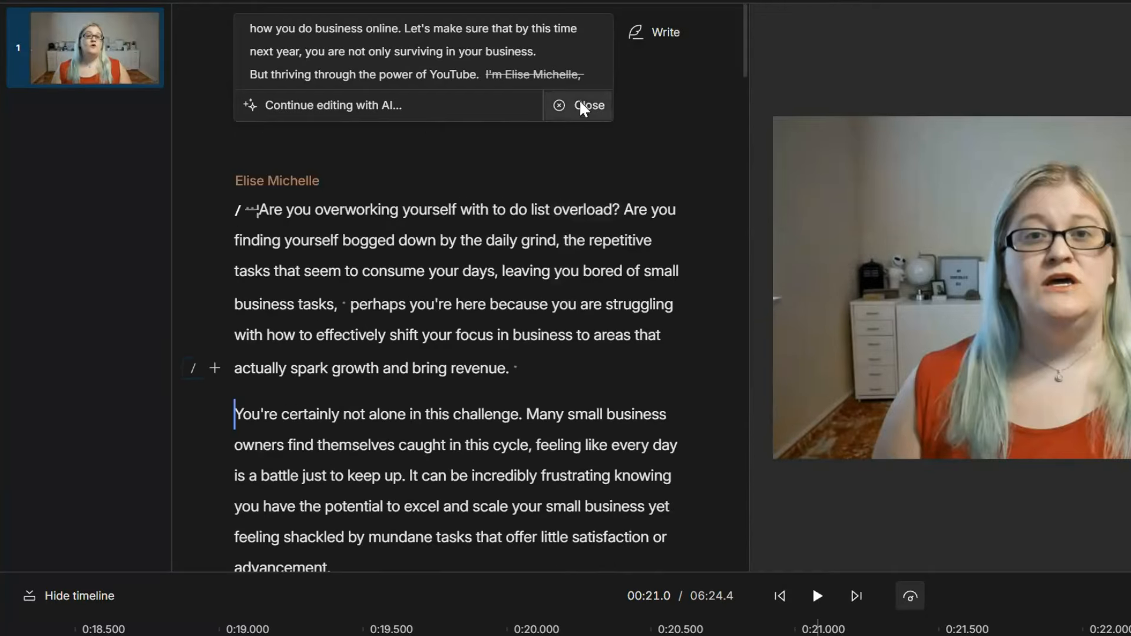
left_click(579, 105)
Look through the Ask AI actions for editing, publishing, finding and writing, such as Summarize, Blog post and Shorten this.
left_click(426, 33)
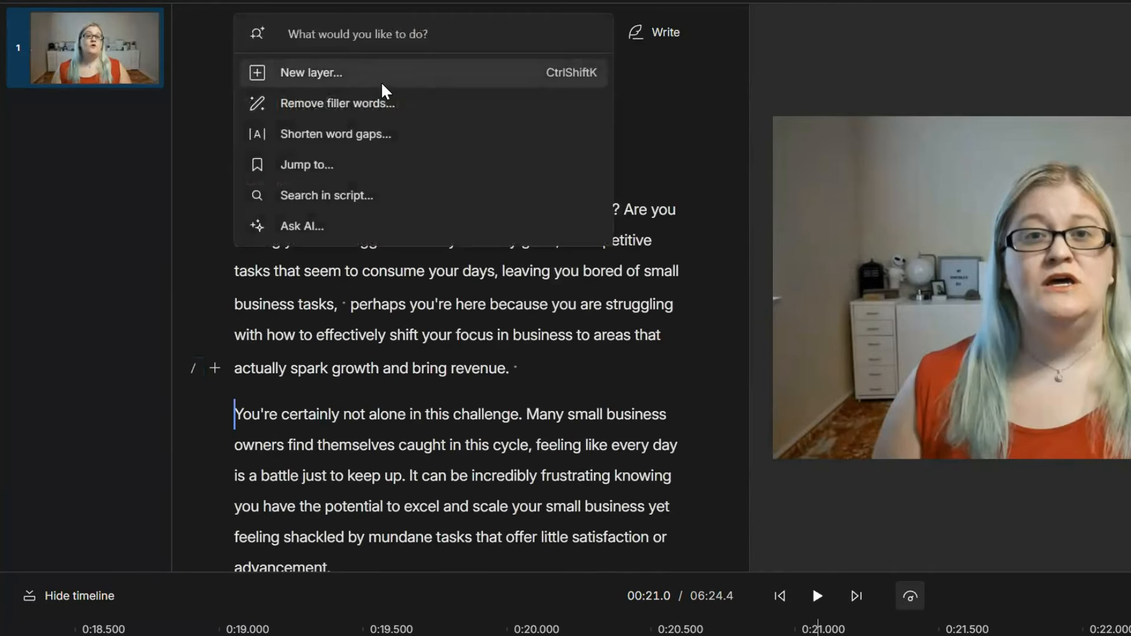
left_click(346, 231)
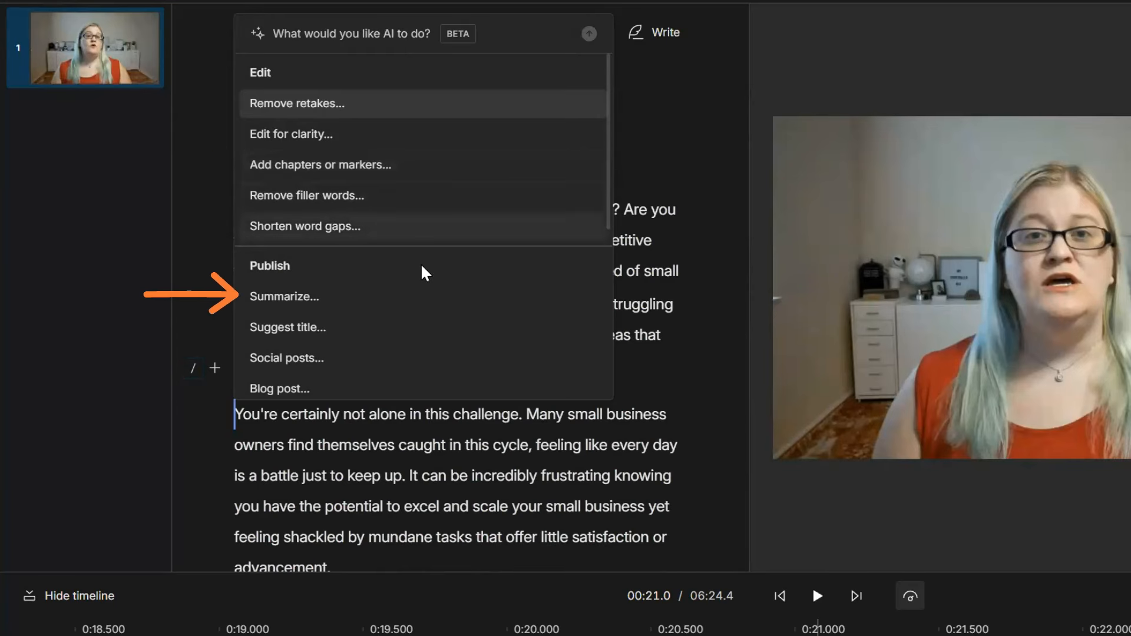
scroll(410, 291, "down", 2)
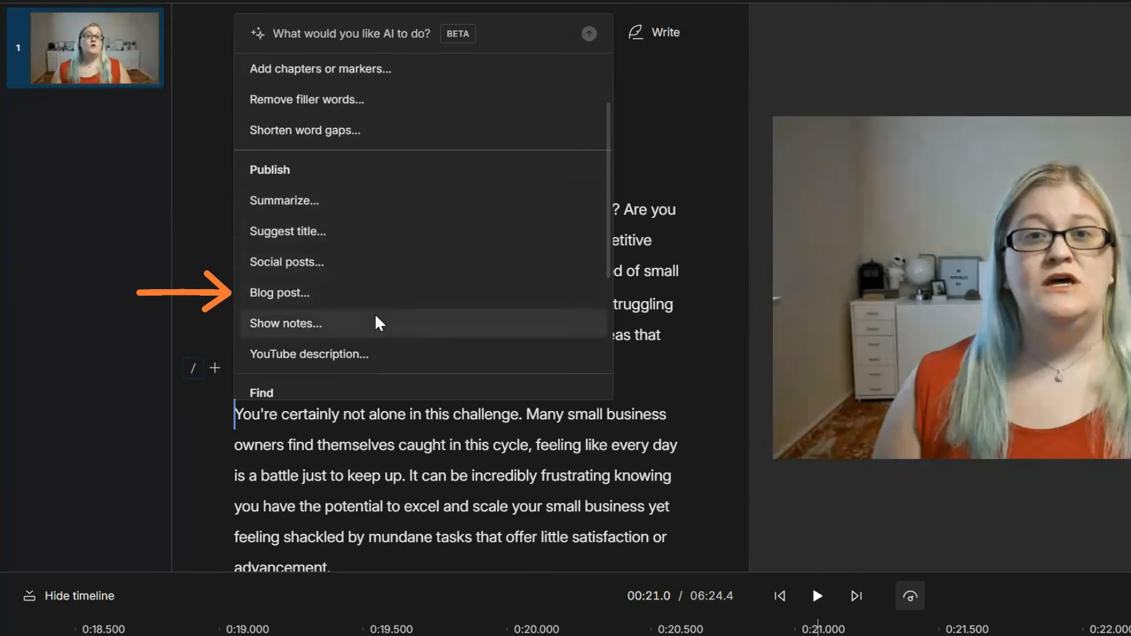
scroll(429, 362, "down", 2)
scroll(429, 362, "down", 3)
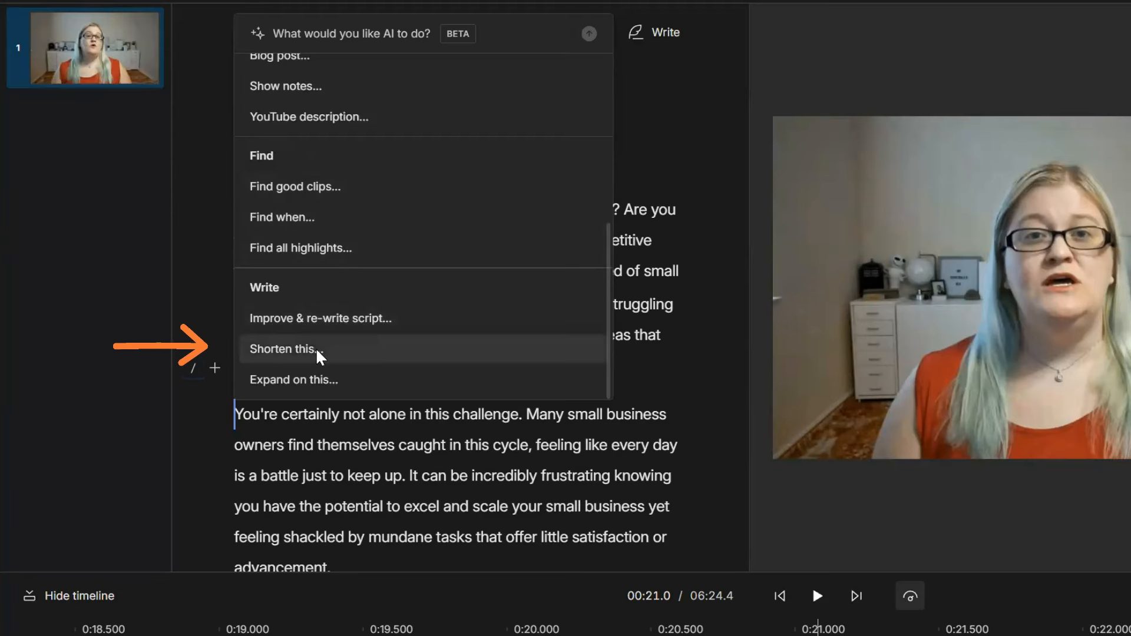
scroll(483, 288, "up", 7)
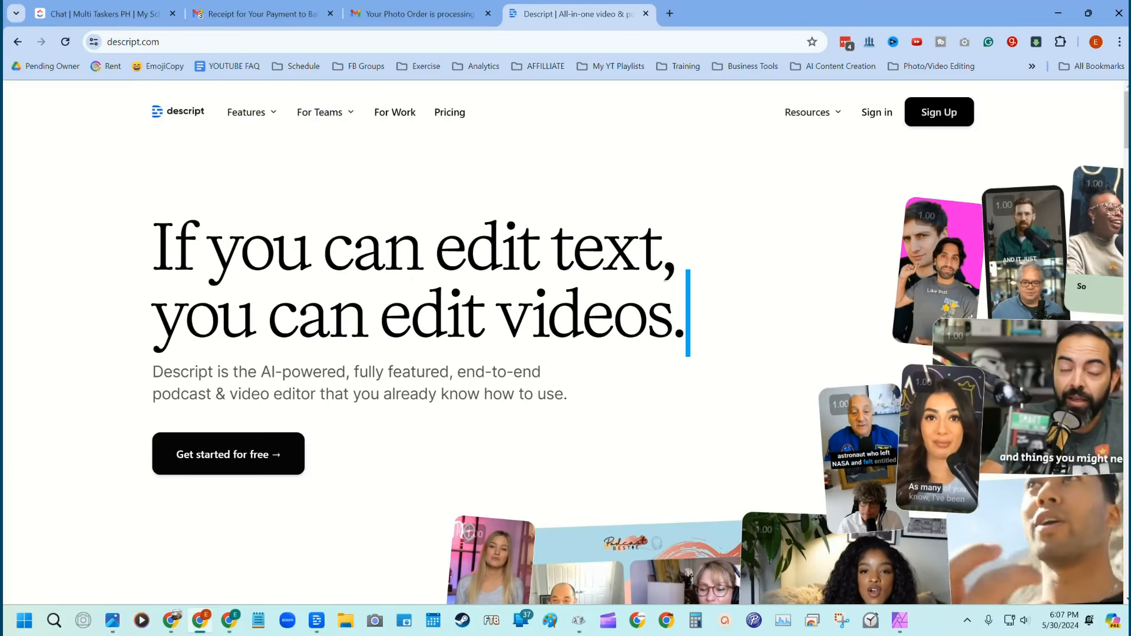
Browse the descript.com home page in the web browser, covering the workflow tools and the AI features.
scroll(1063, 96, "down", 10)
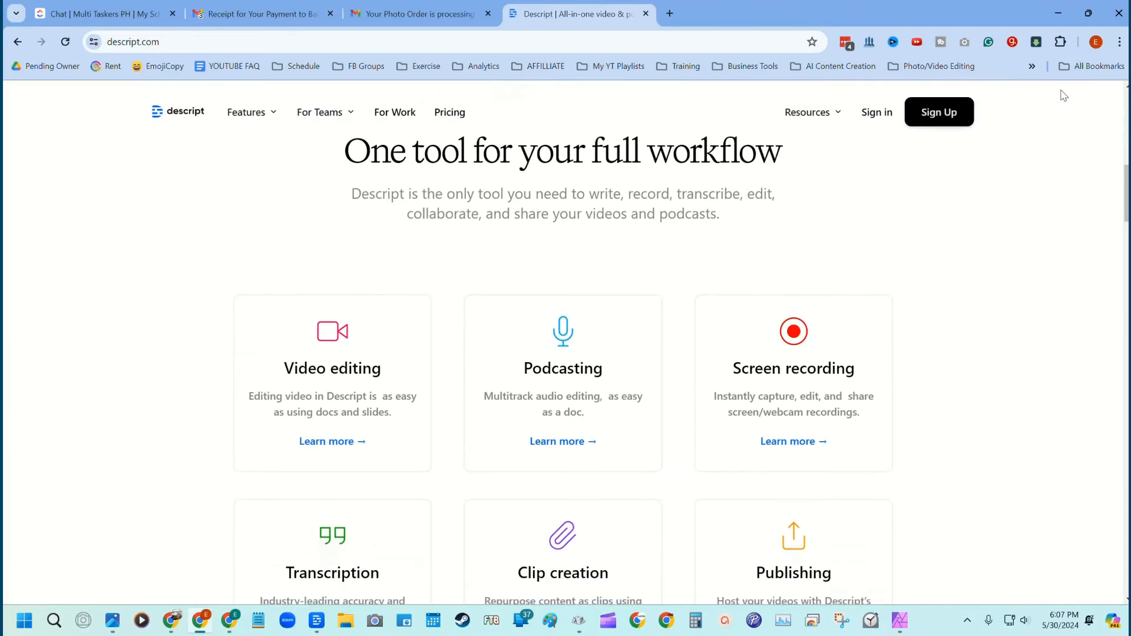
scroll(1063, 96, "down", 8)
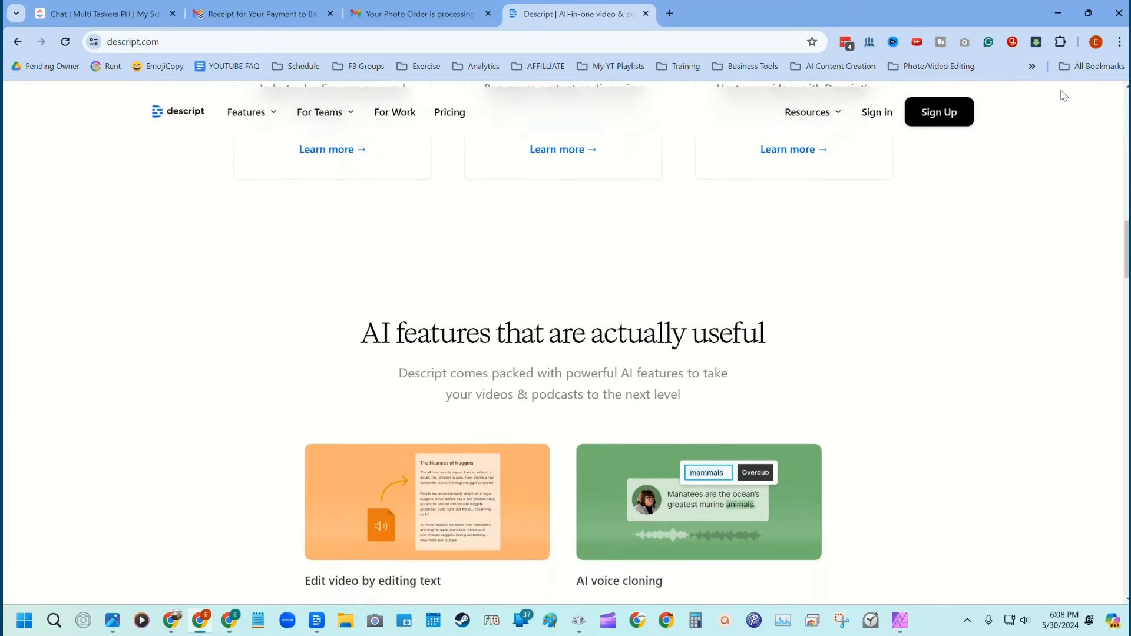
scroll(1063, 95, "down", 7)
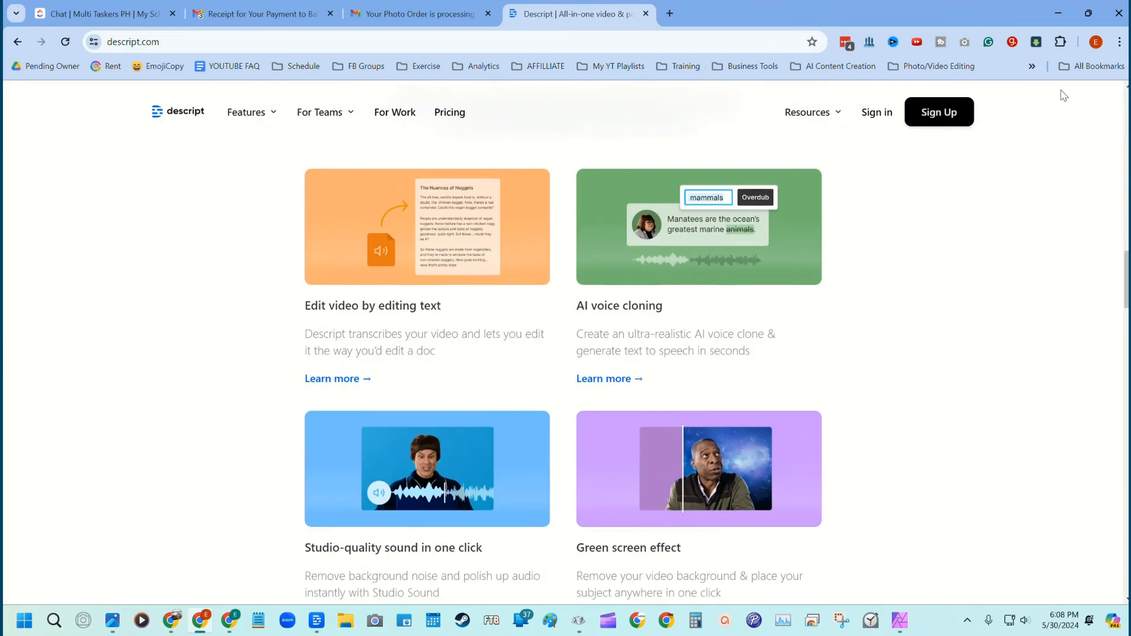
scroll(1063, 96, "down", 3)
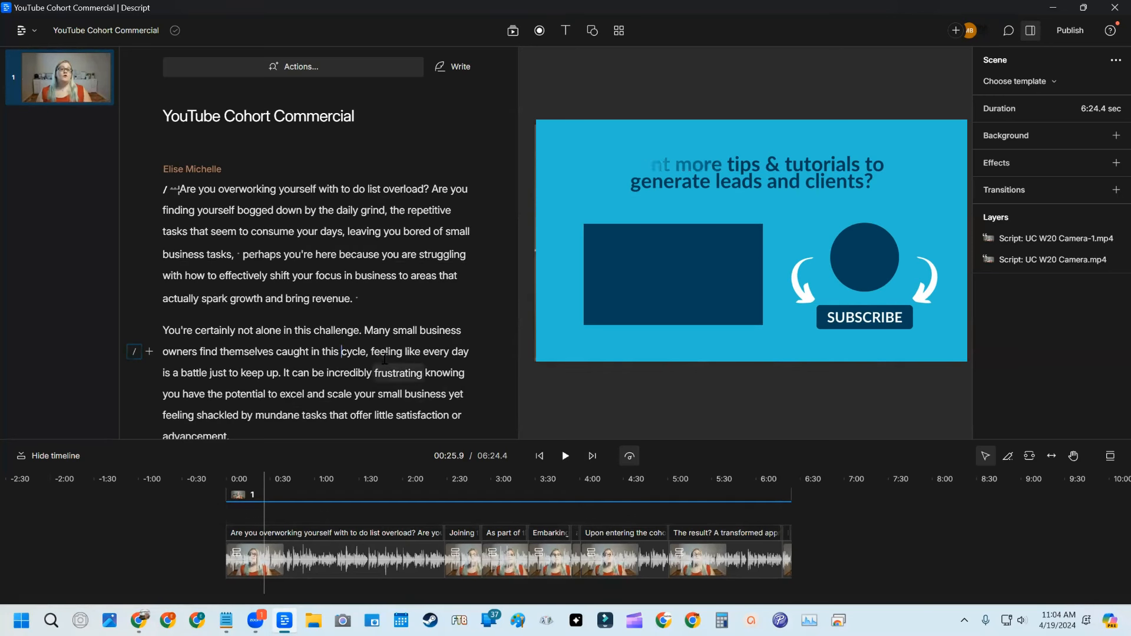
Return to the YouTube Cohort Commercial project in Descript and view the struck-out retake in the script's closing paragraph.
left_click(387, 352)
key("ctrl+z")
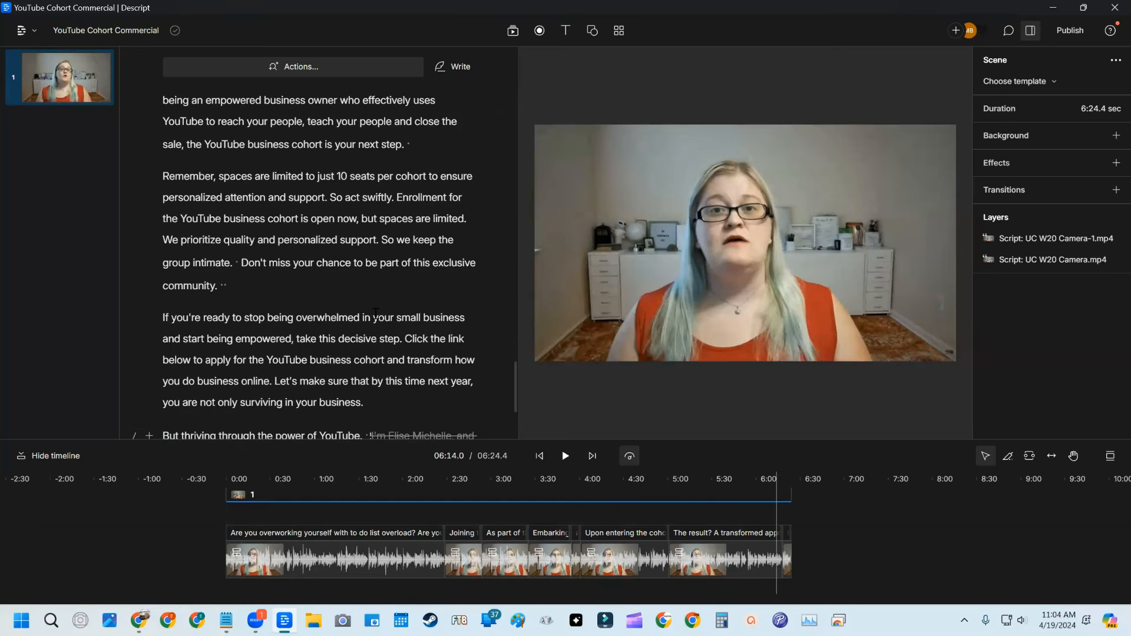
scroll(374, 303, "down", 3)
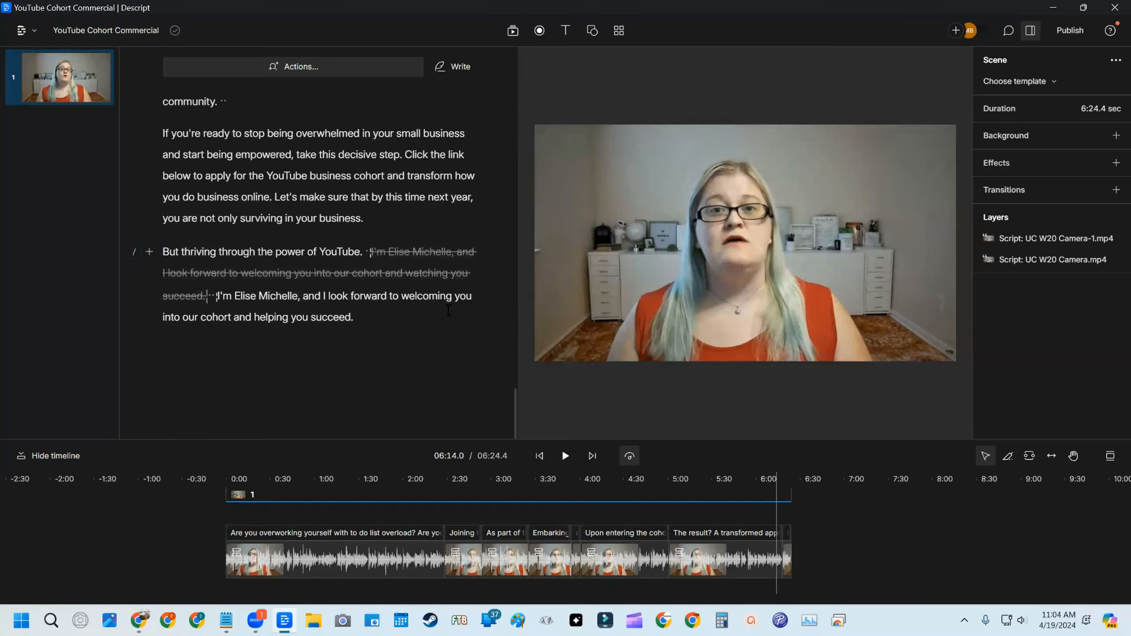
Add a new scene after the script's closing paragraph and fill it with the purple end-screen video from the Downloads folder.
left_click(407, 314)
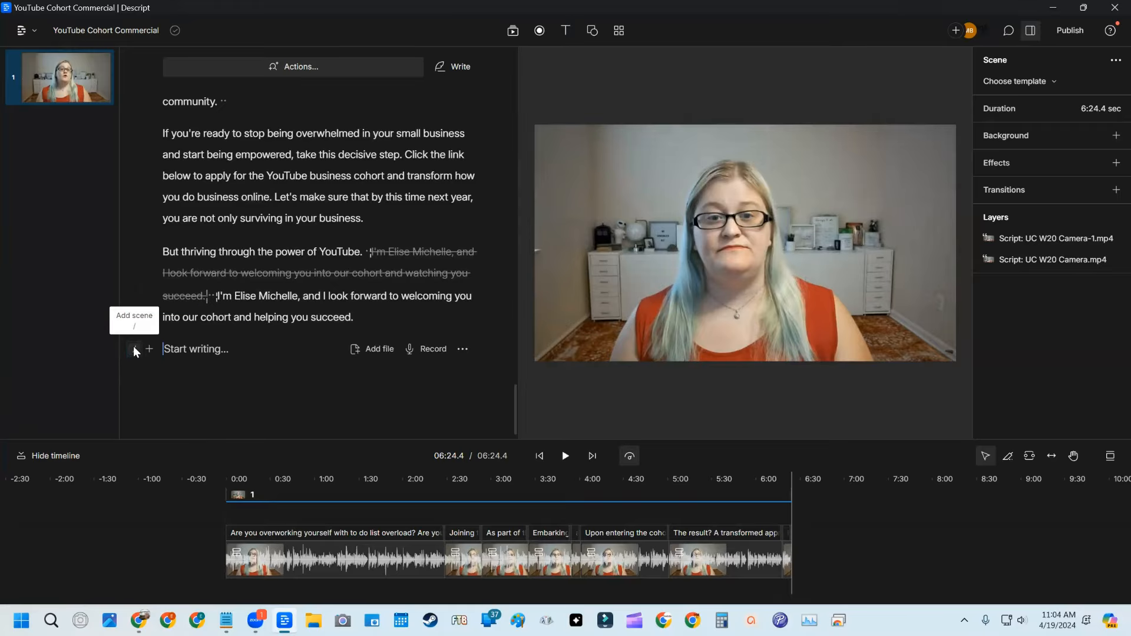
left_click(134, 350)
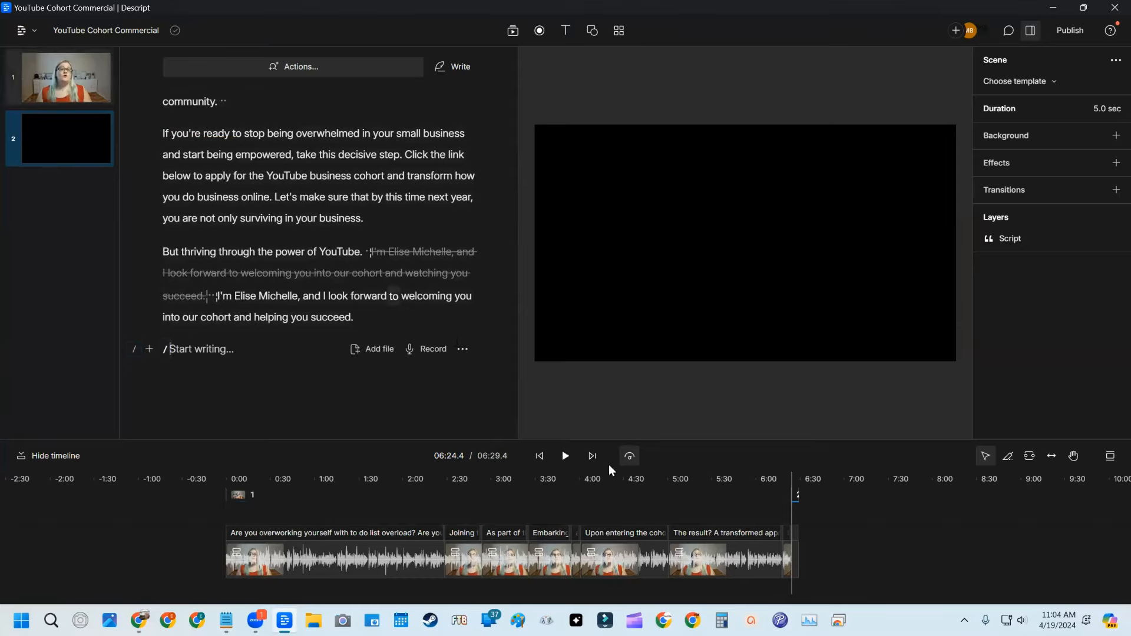
left_click(364, 349)
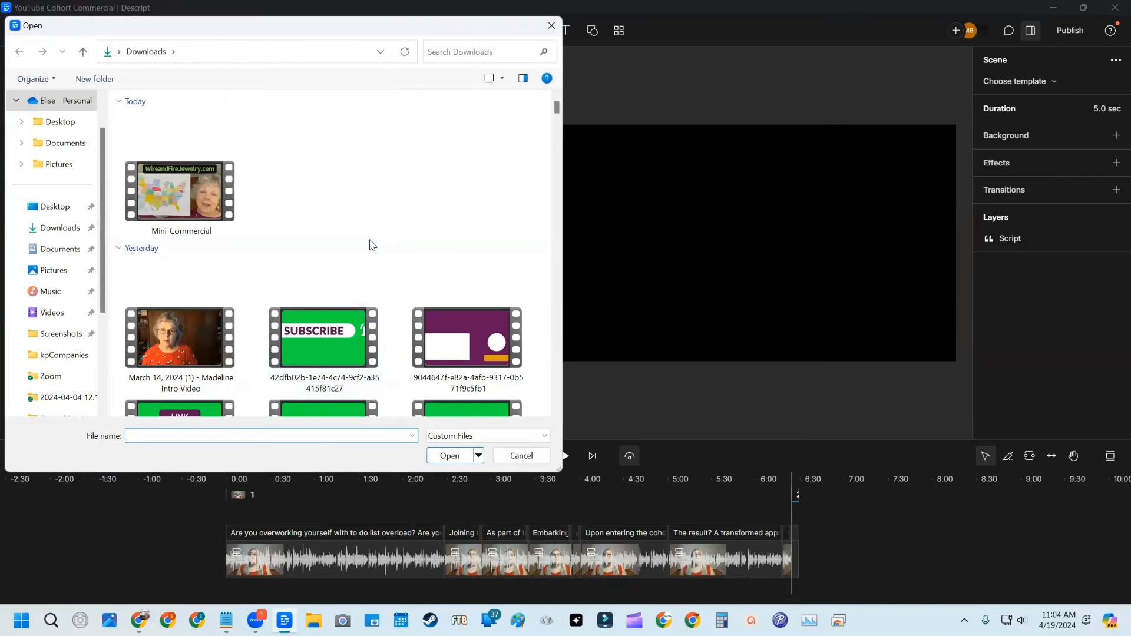
scroll(372, 245, "down", 1)
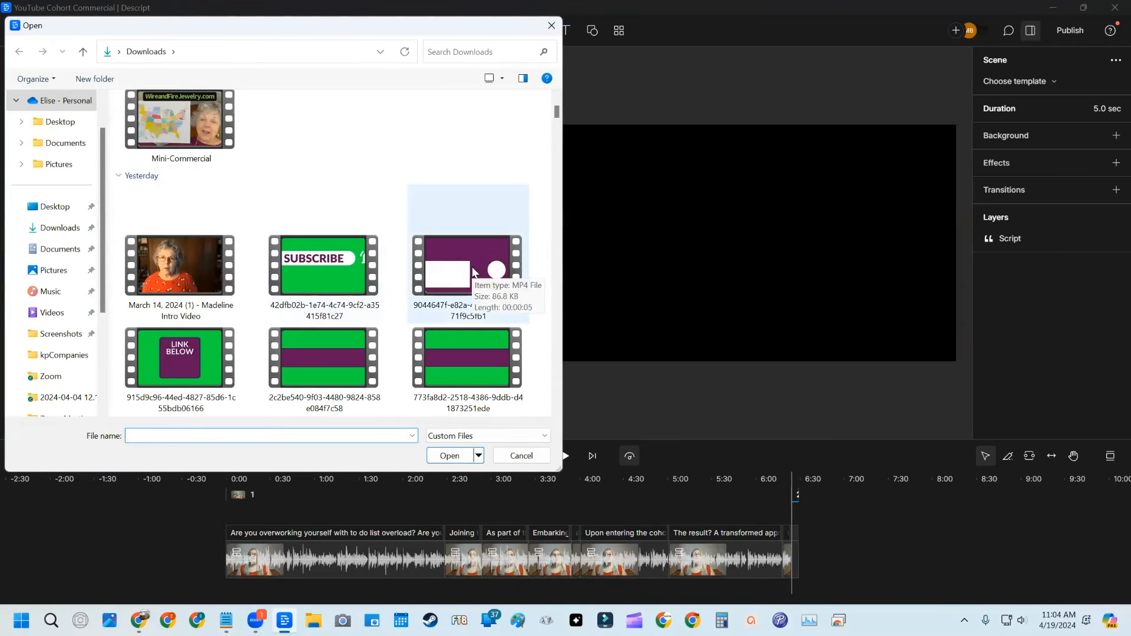
double_click(457, 270)
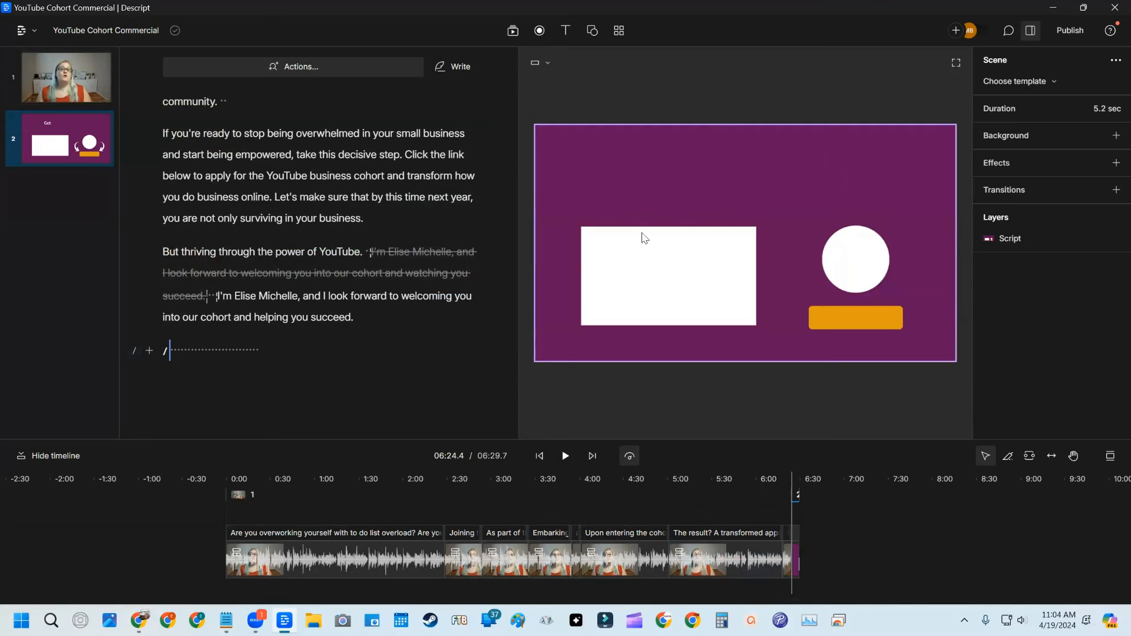
Compare the talking-head scene and the end-screen scene on the timeline, in the script and in the preview, through the end screen's last frame.
left_click(766, 479)
left_click(774, 571)
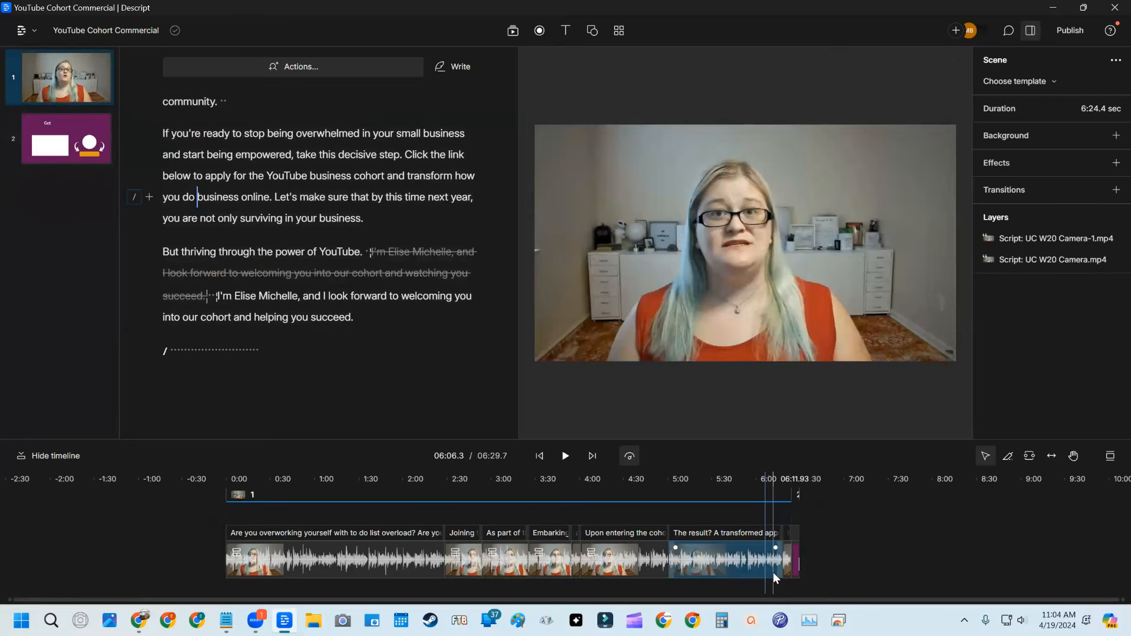
scroll(773, 571, "up", 5)
scroll(773, 571, "right", 4)
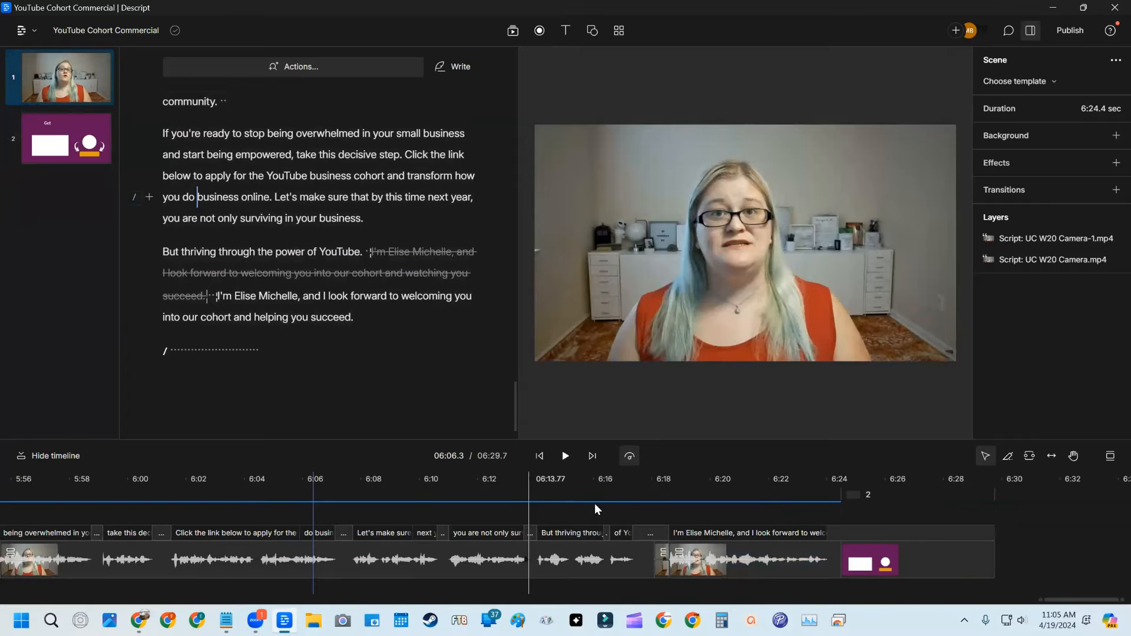
left_click(672, 487)
left_click(759, 571)
left_click(219, 294)
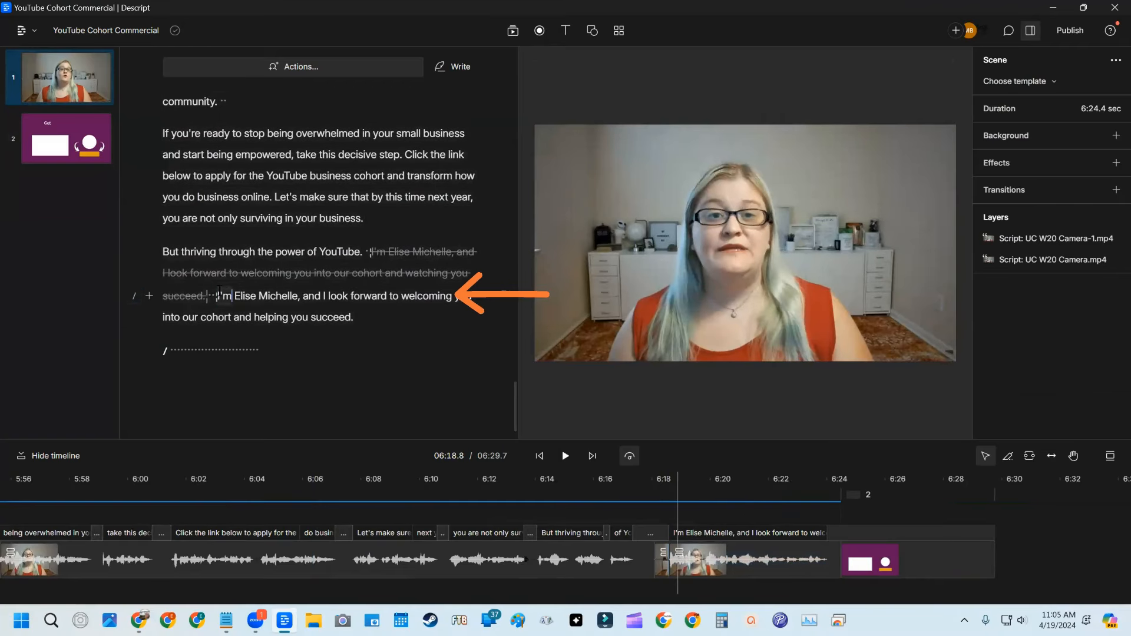
left_click(71, 139)
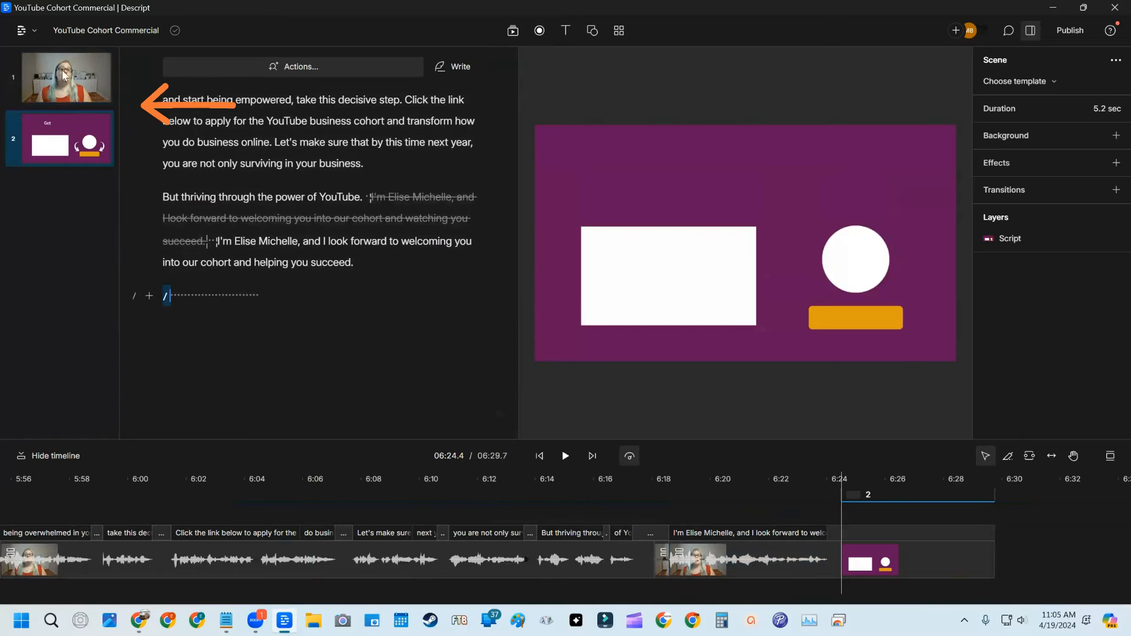
left_click(69, 83)
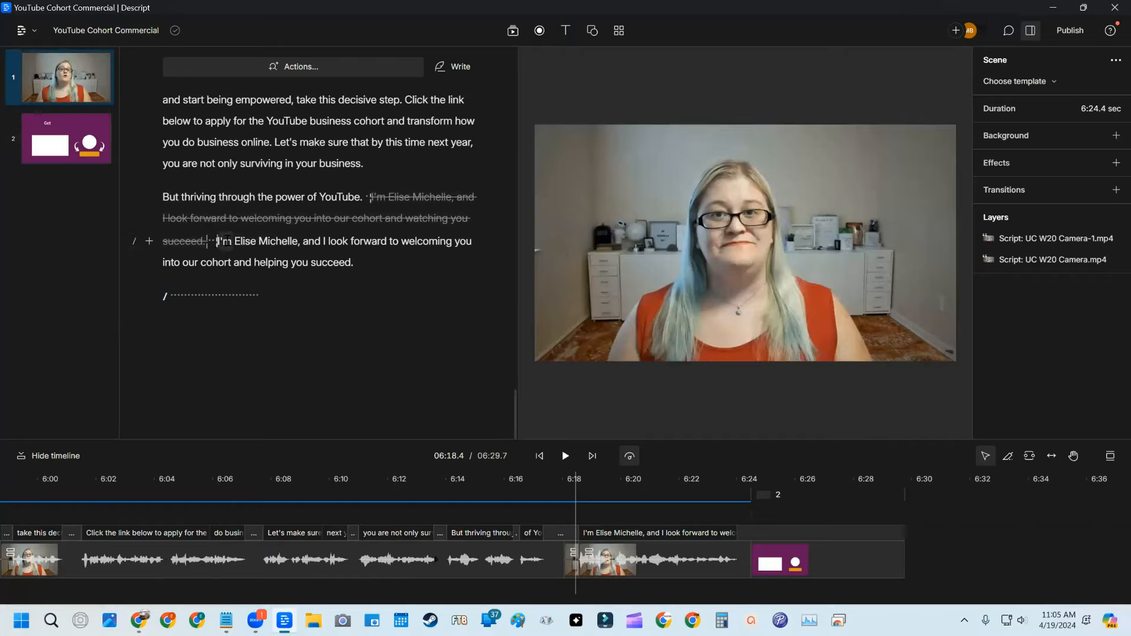
left_click(266, 297)
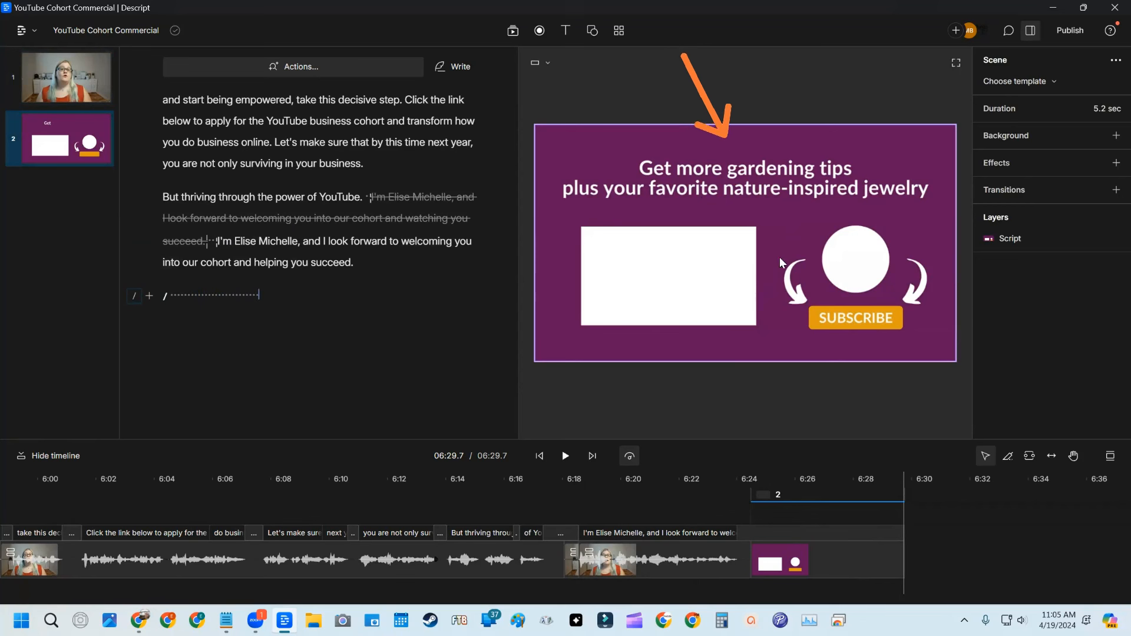
Return to the start of the script and place the cursor at the end of the first paragraph, after "bring revenue.".
scroll(381, 288, "up", 10)
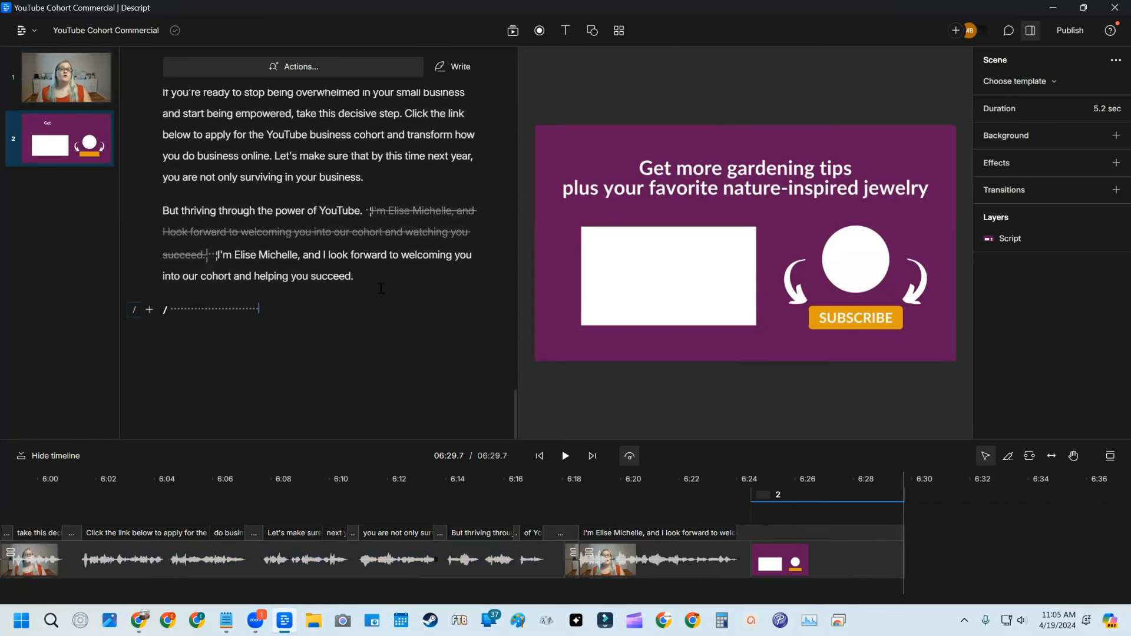
scroll(381, 288, "up", 15)
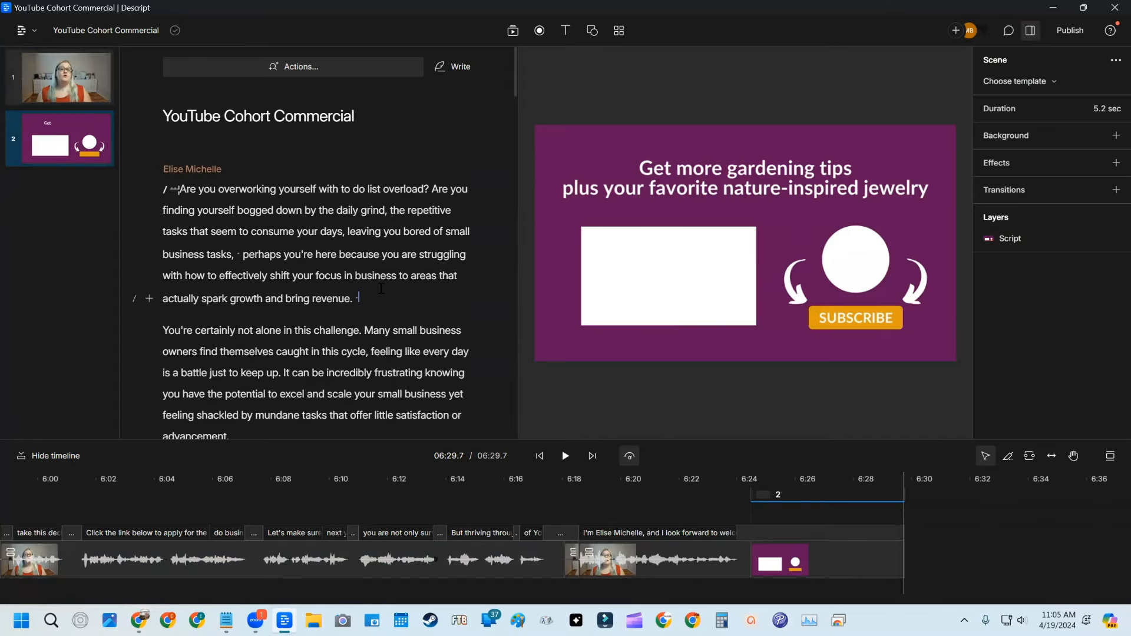
left_click(381, 288)
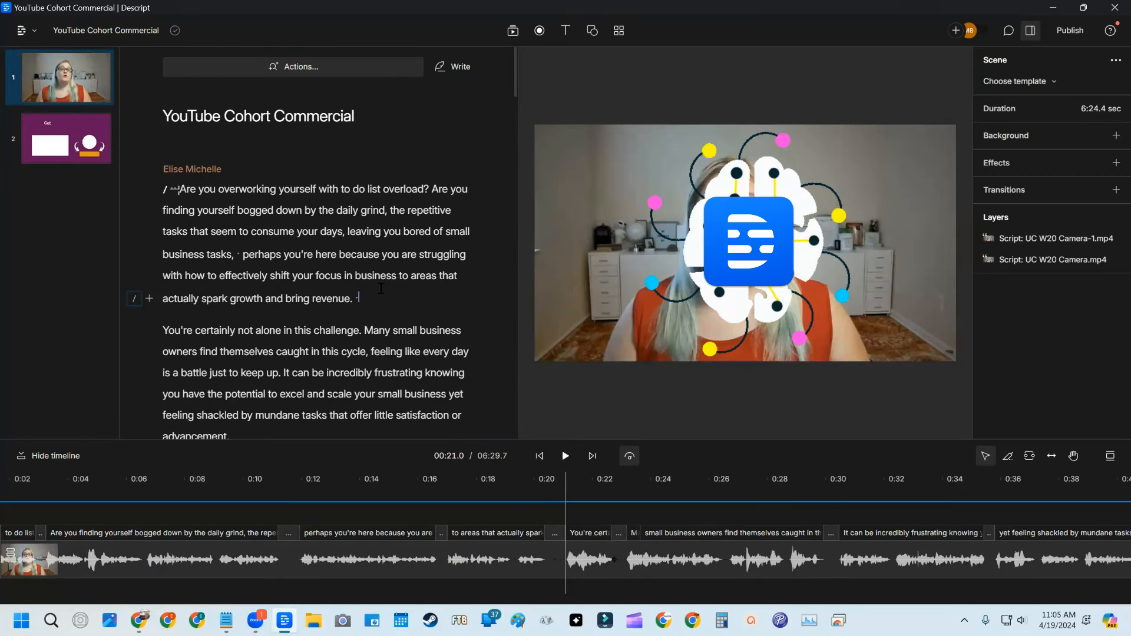